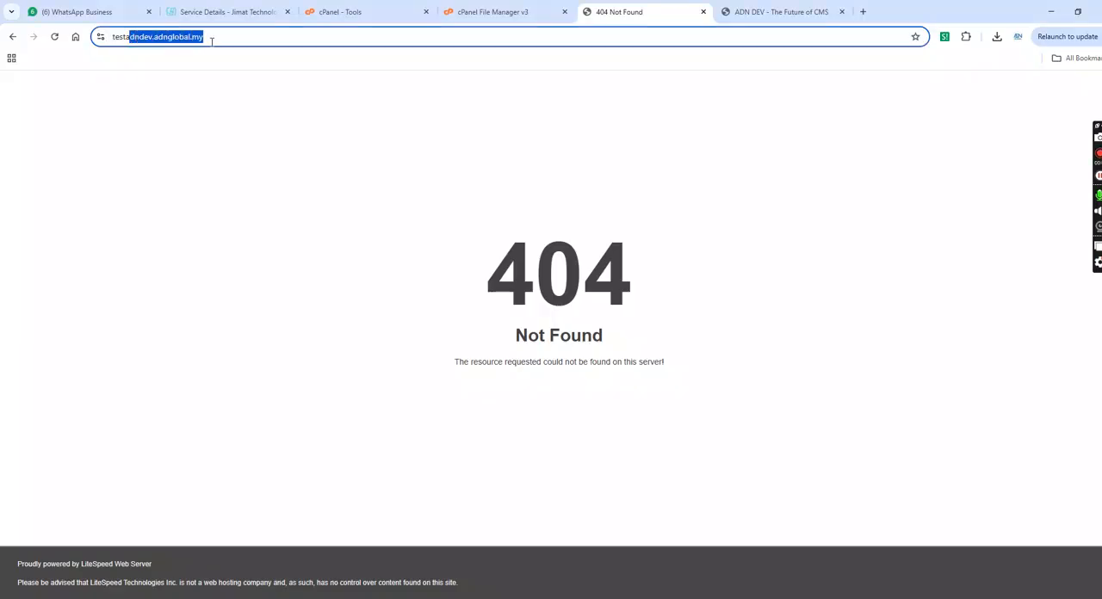
pyautogui.doubleClick(554, 231)
pyautogui.moveTo(724, 327); pyautogui.dragTo(734, 428)
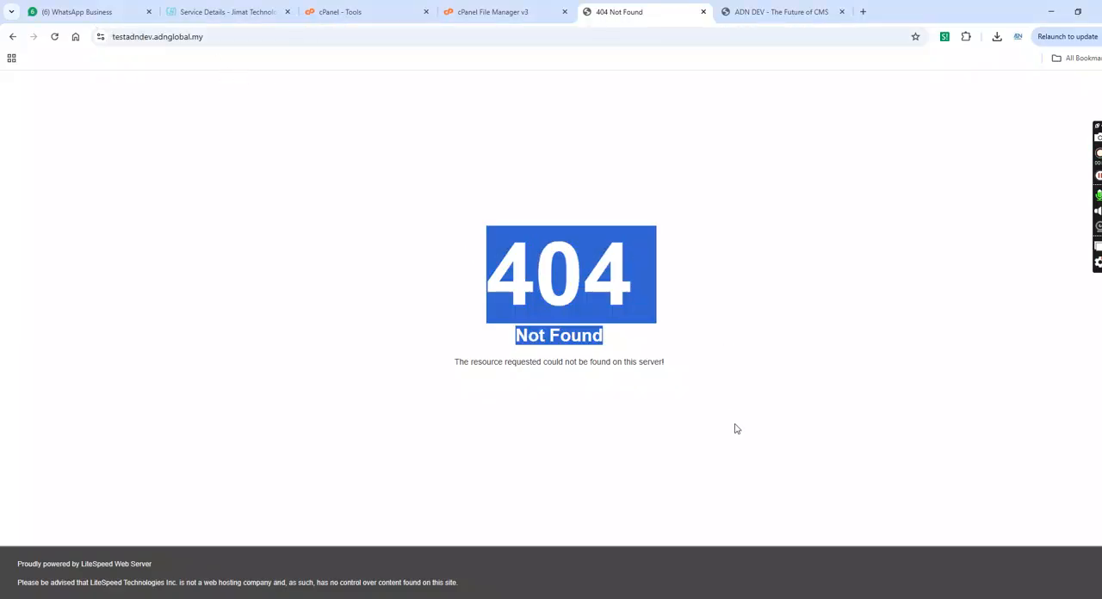
pyautogui.click(734, 425)
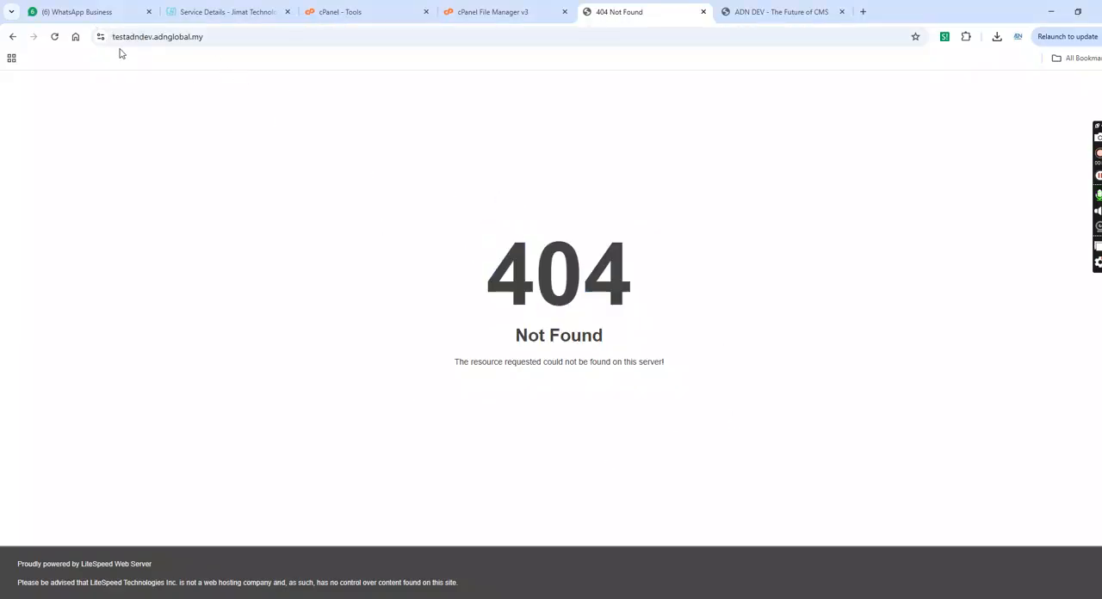
pyautogui.click(482, 7)
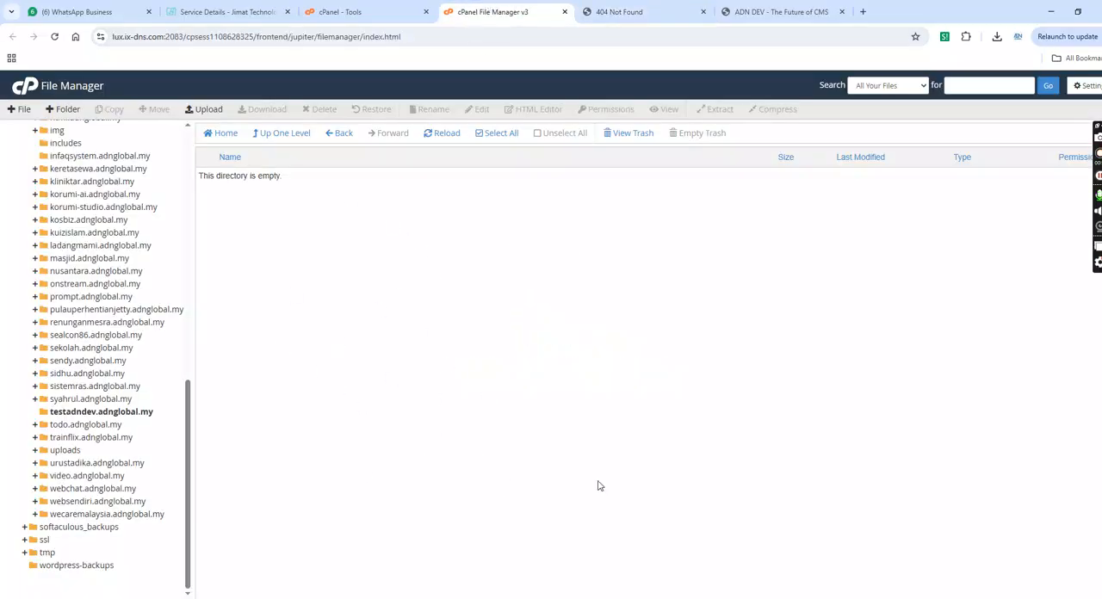
# - Download the ADN DEV system ZIP from the adndev.adnglobal.my home page
pyautogui.click(770, 10)
pyautogui.moveTo(199, 104); pyautogui.dragTo(400, 145)
pyautogui.click(416, 92)
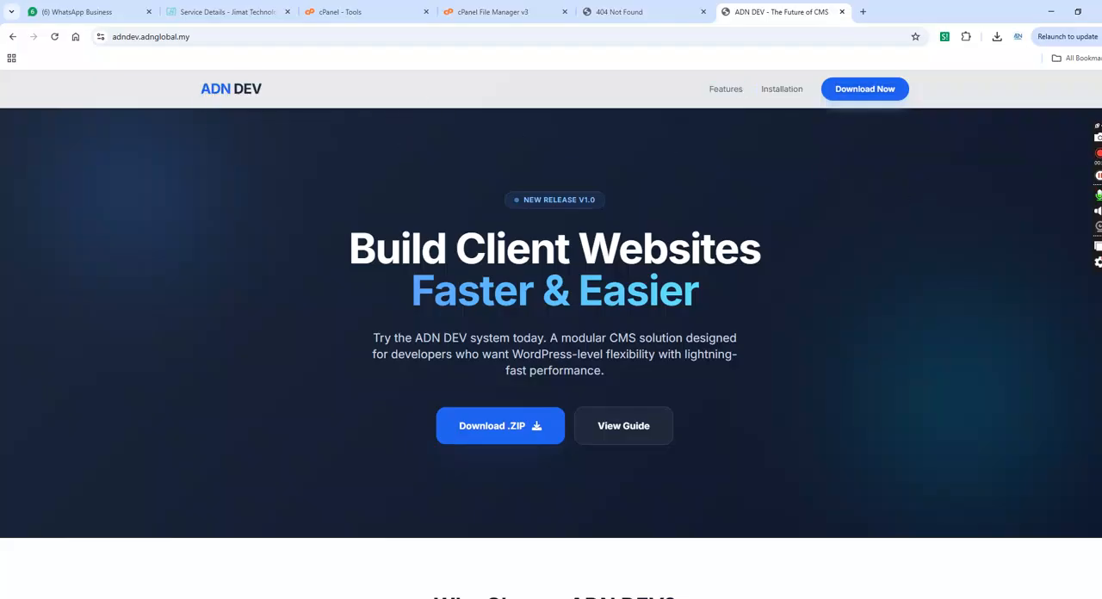
pyautogui.scroll(-7, 551, 353)
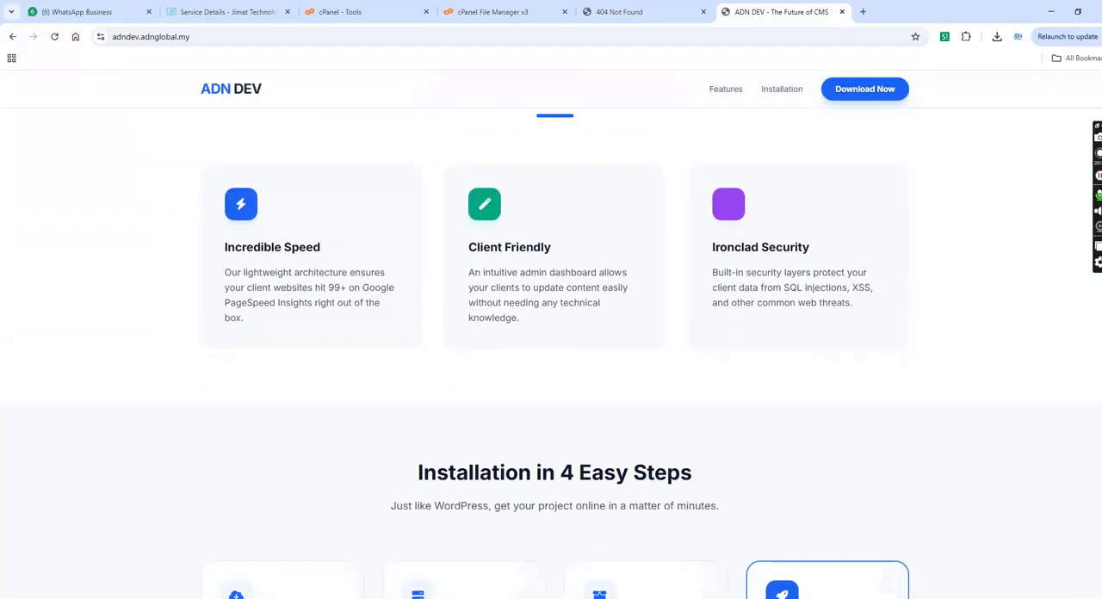
pyautogui.scroll(8, 1017, 139)
pyautogui.click(493, 438)
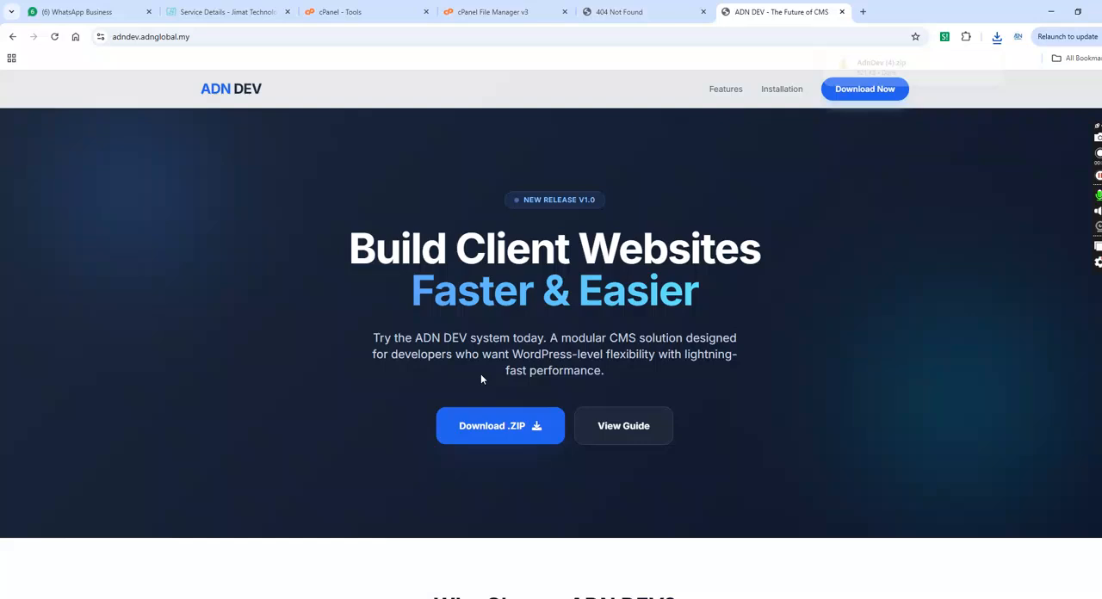
pyautogui.moveTo(917, 74)
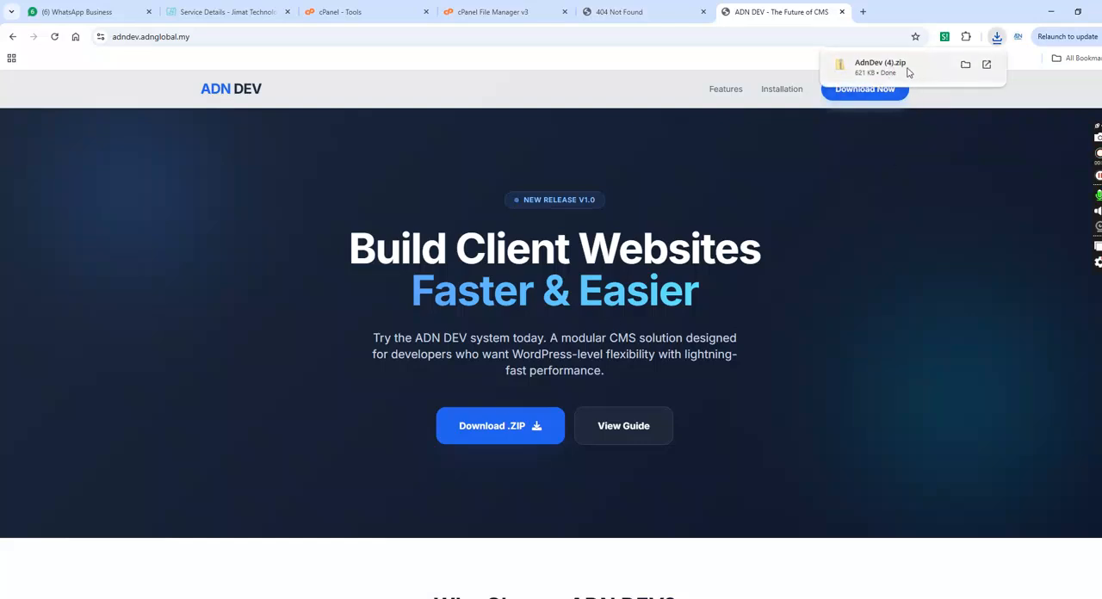
# - Upload AdnDev (4).zip to the testadndev.adnglobal.my folder in cPanel File Manager and refresh the file listing
pyautogui.click(495, 12)
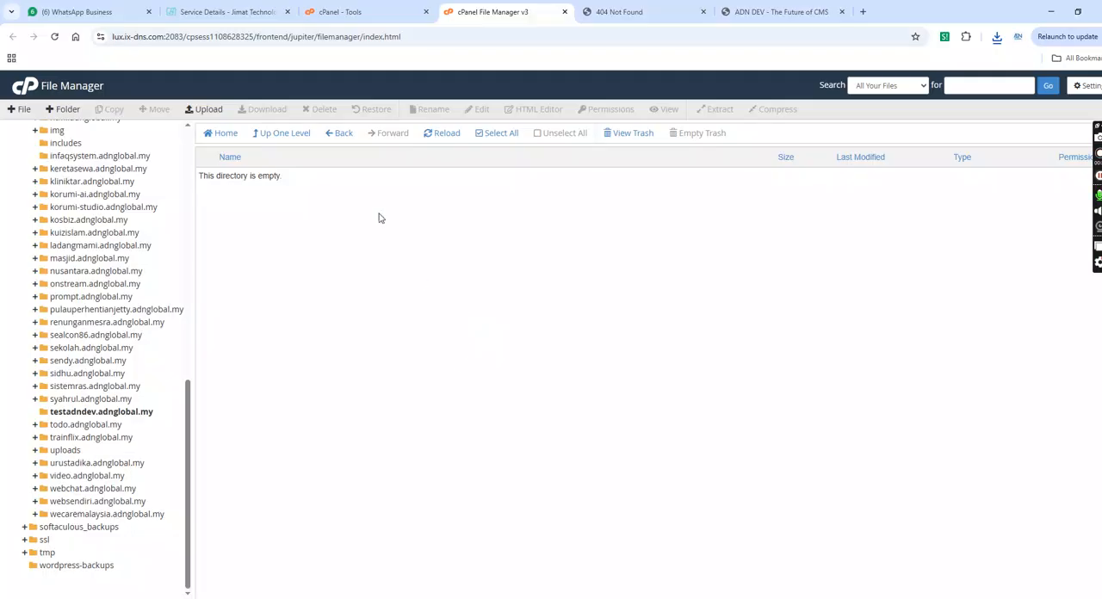
pyautogui.click(214, 113)
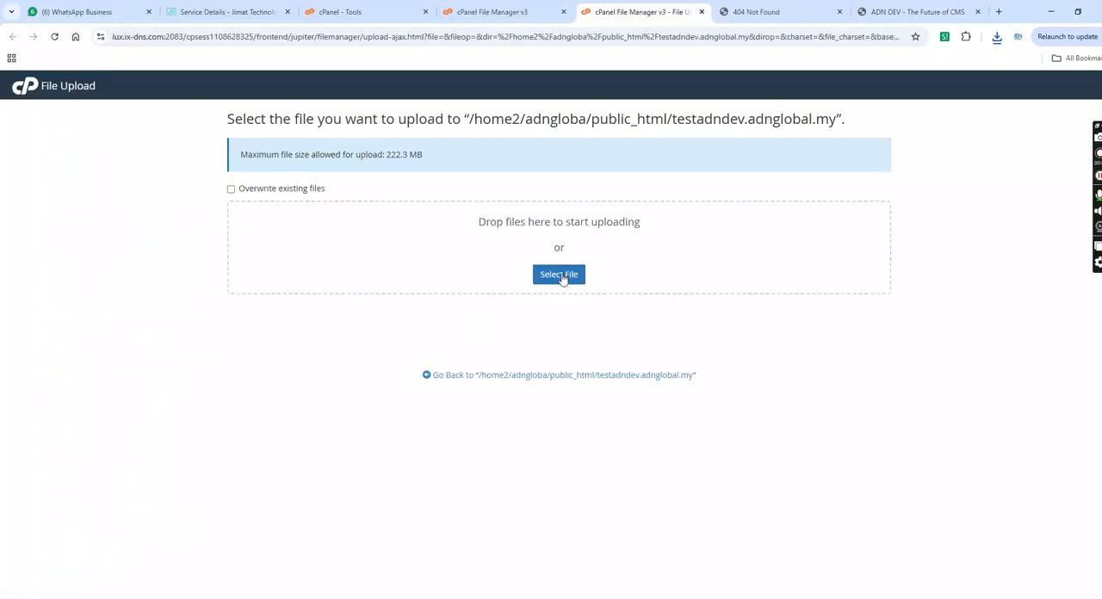
pyautogui.click(562, 277)
pyautogui.click(148, 89)
pyautogui.click(451, 296)
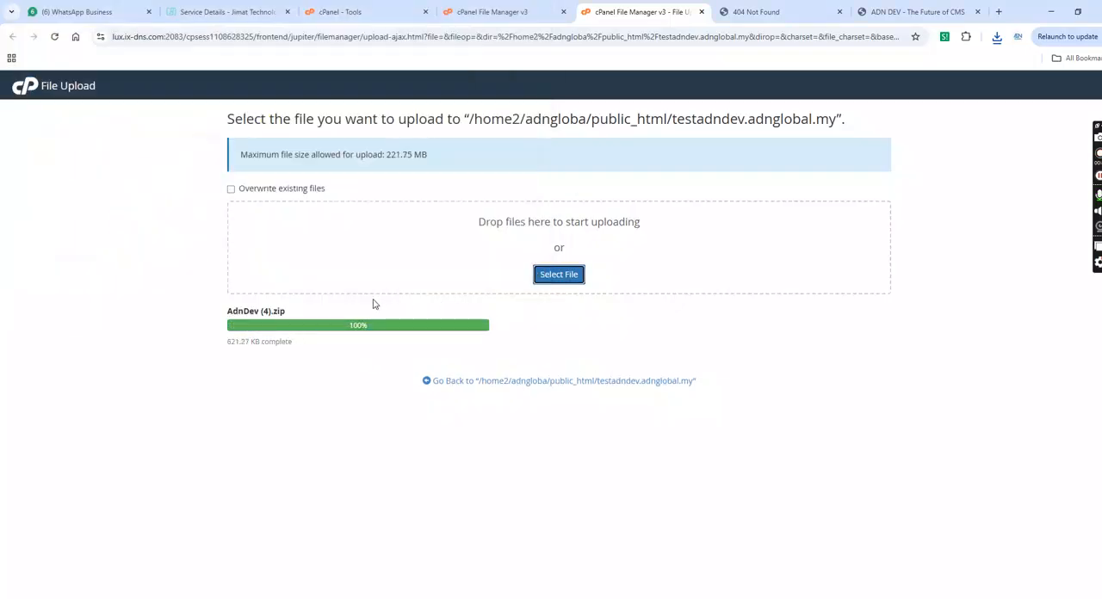
pyautogui.click(701, 12)
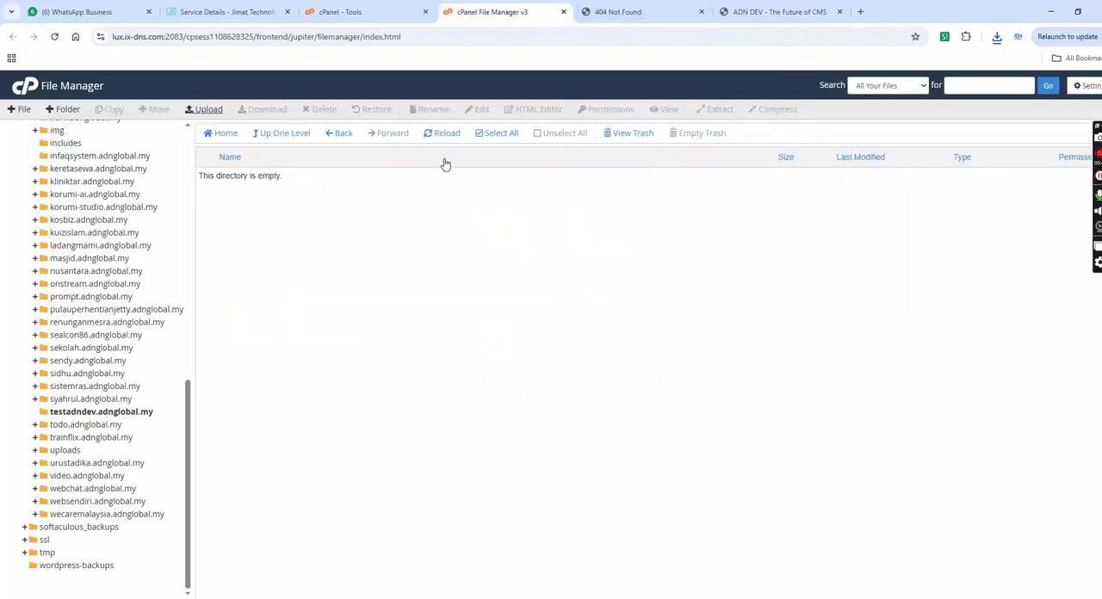
pyautogui.click(439, 133)
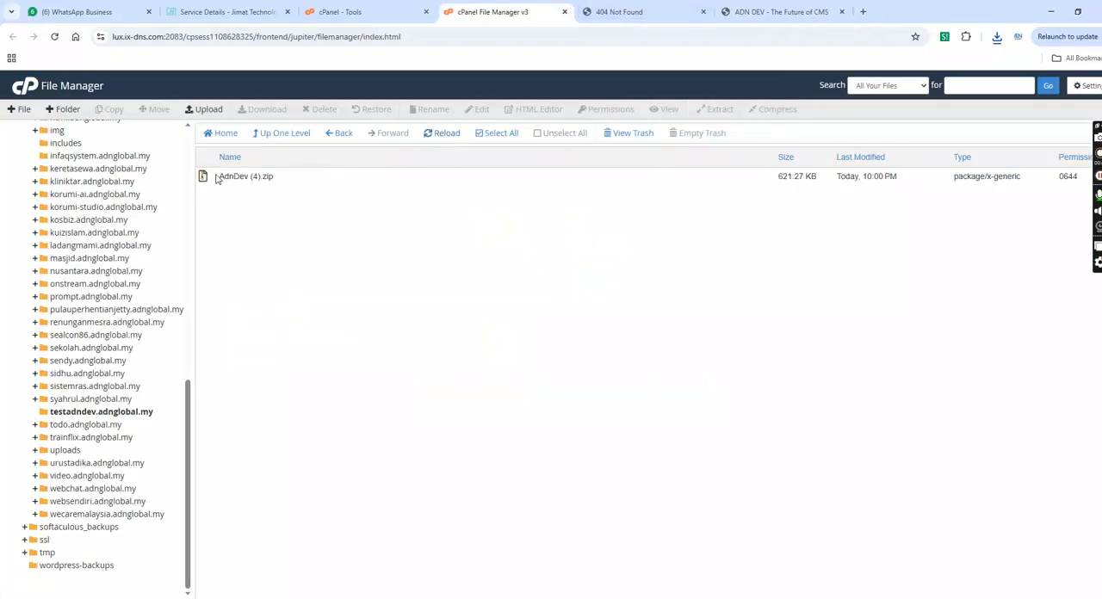
# - Extract AdnDev (4).zip into the testadndev.adnglobal.my folder and dismiss the extraction results
pyautogui.rightClick(207, 179)
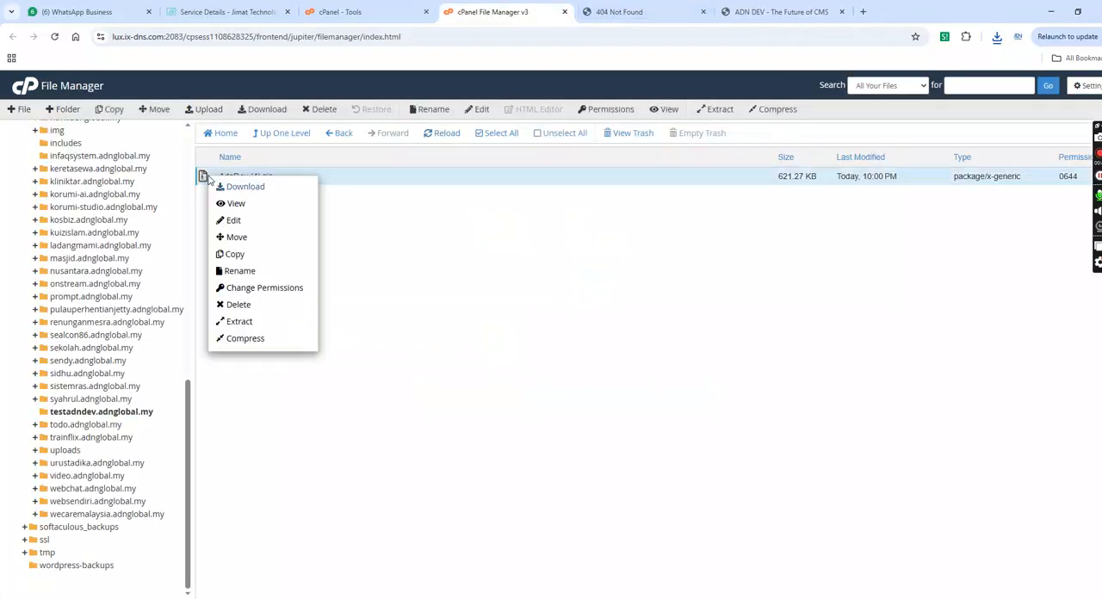
pyautogui.click(246, 322)
pyautogui.click(656, 397)
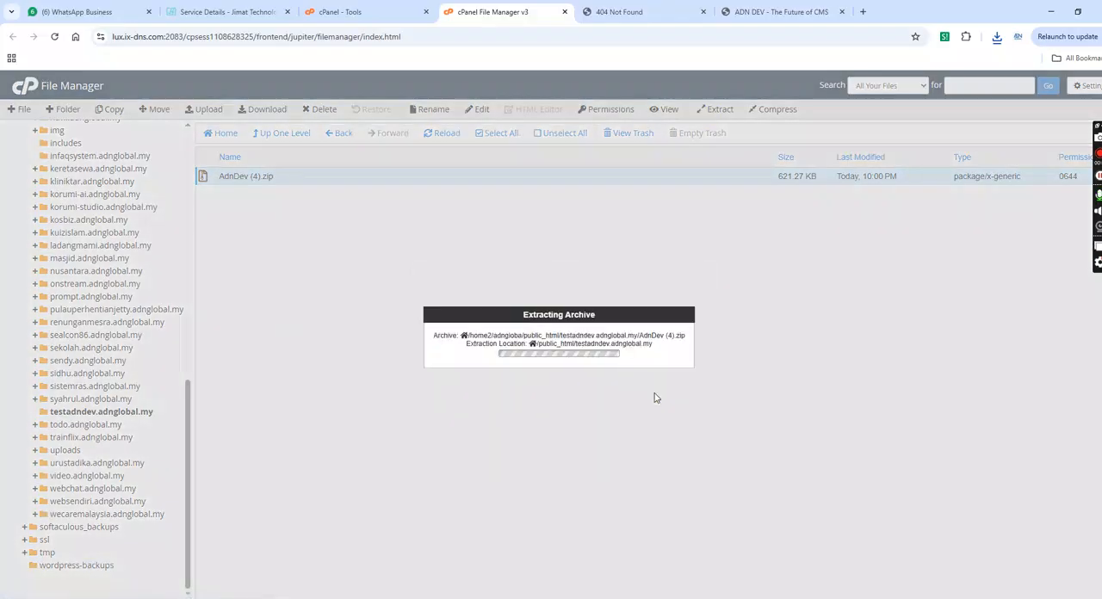
pyautogui.click(744, 454)
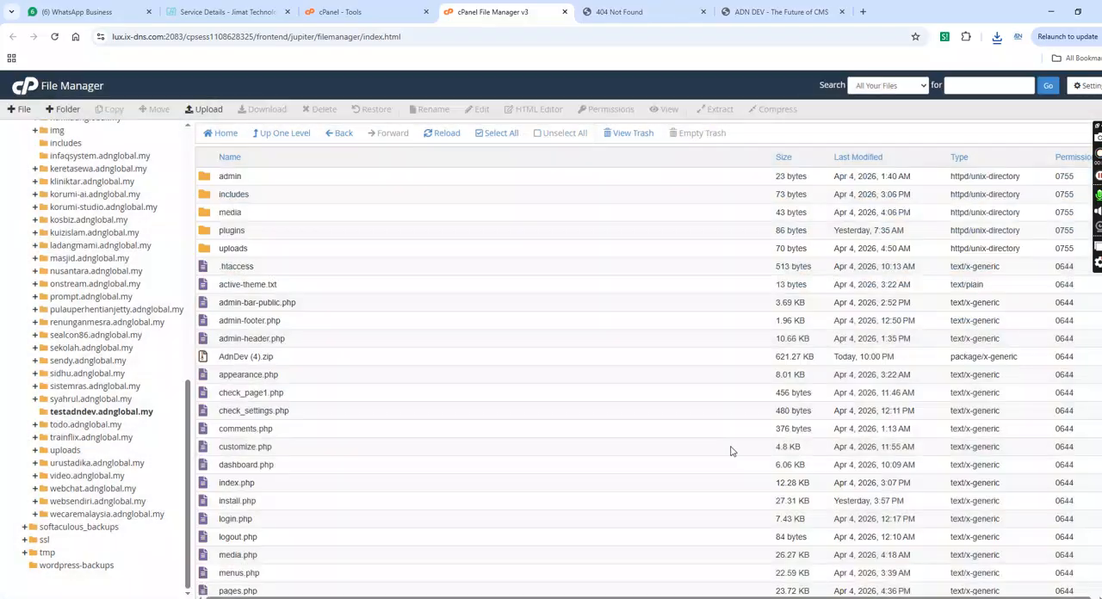
# - Delete the AdnDev (4).zip archive from the testadndev.adnglobal.my folder
pyautogui.scroll(-1, 904, 316)
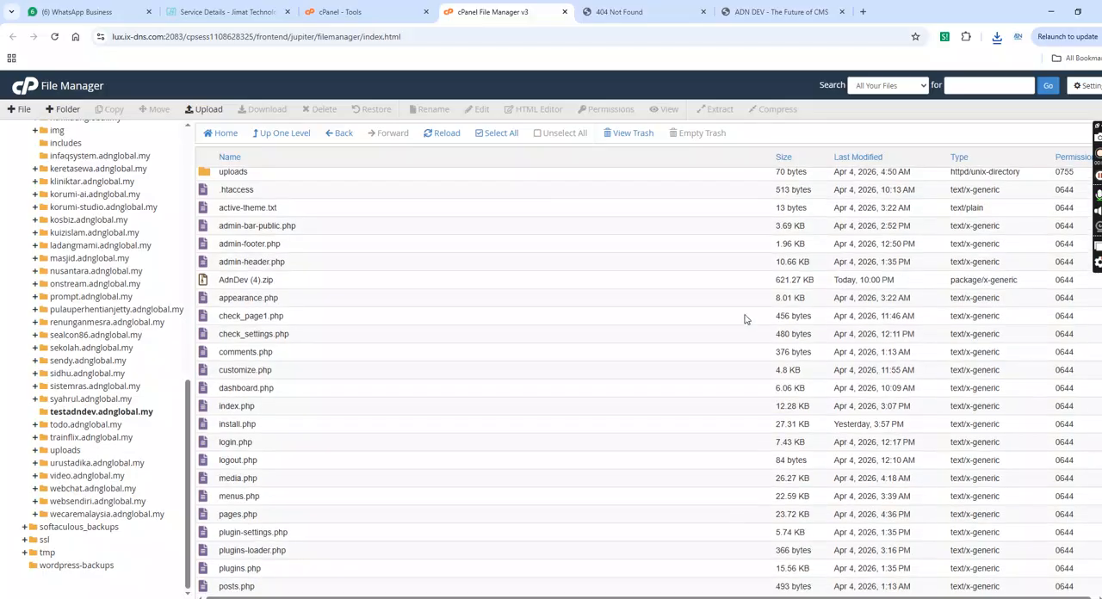
pyautogui.click(206, 285)
pyautogui.click(327, 110)
pyautogui.click(655, 375)
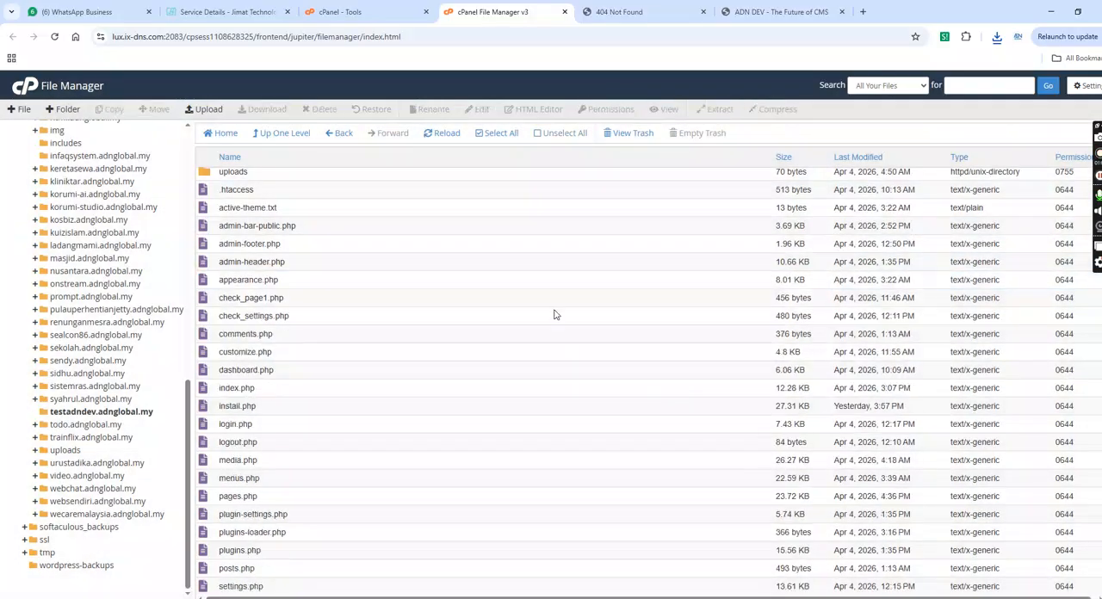
# - Reload testadndev.adnglobal.my to launch the installer, and review the database, site and administrator fields on its form
pyautogui.click(628, 11)
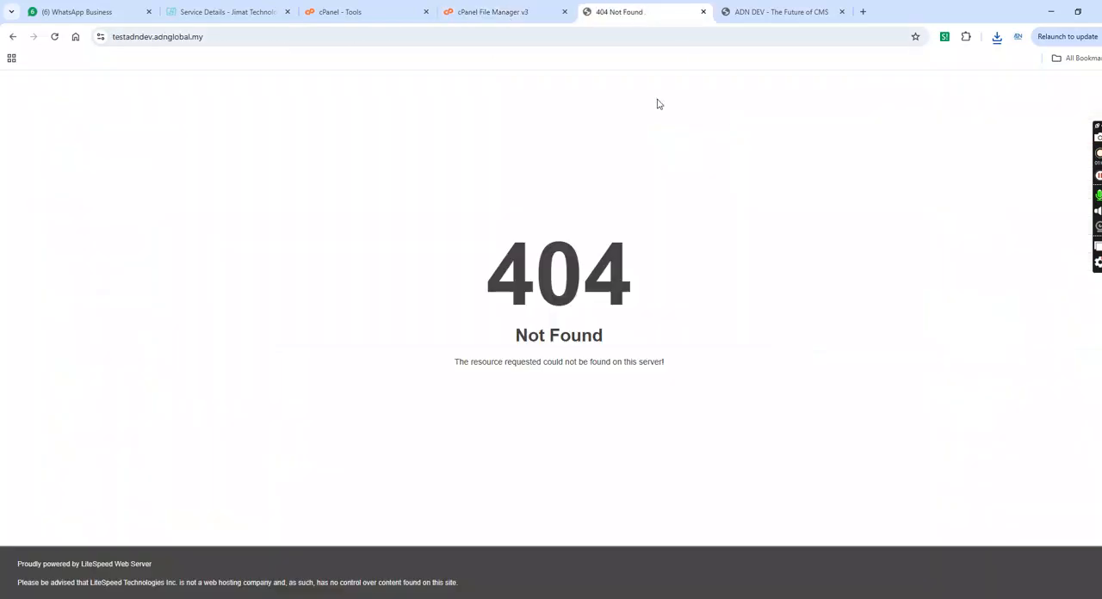
pyautogui.click(54, 37)
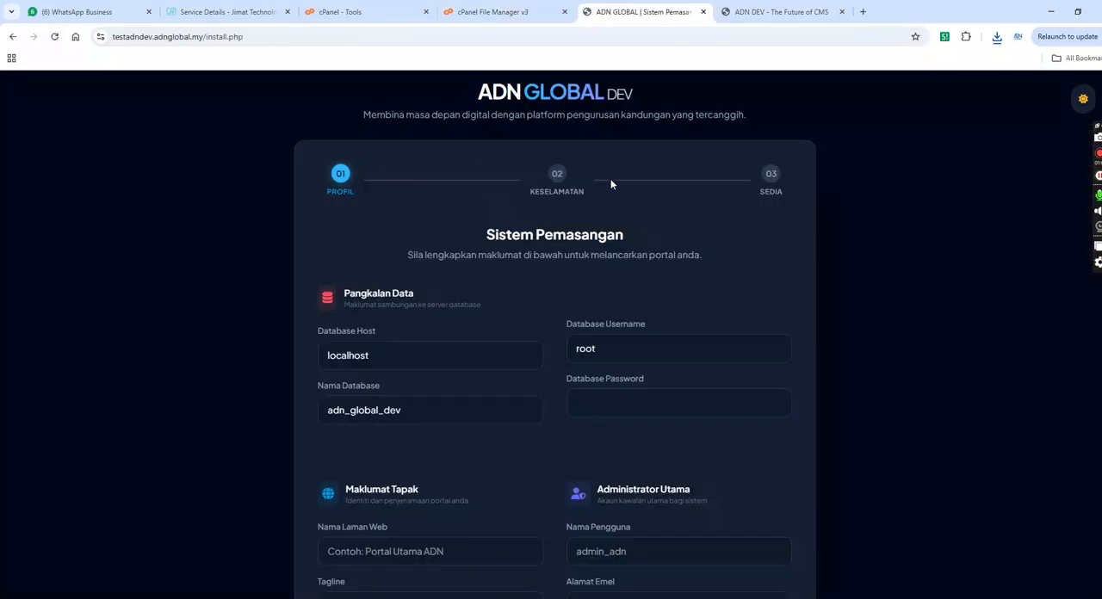
pyautogui.scroll(-7, 555, 345)
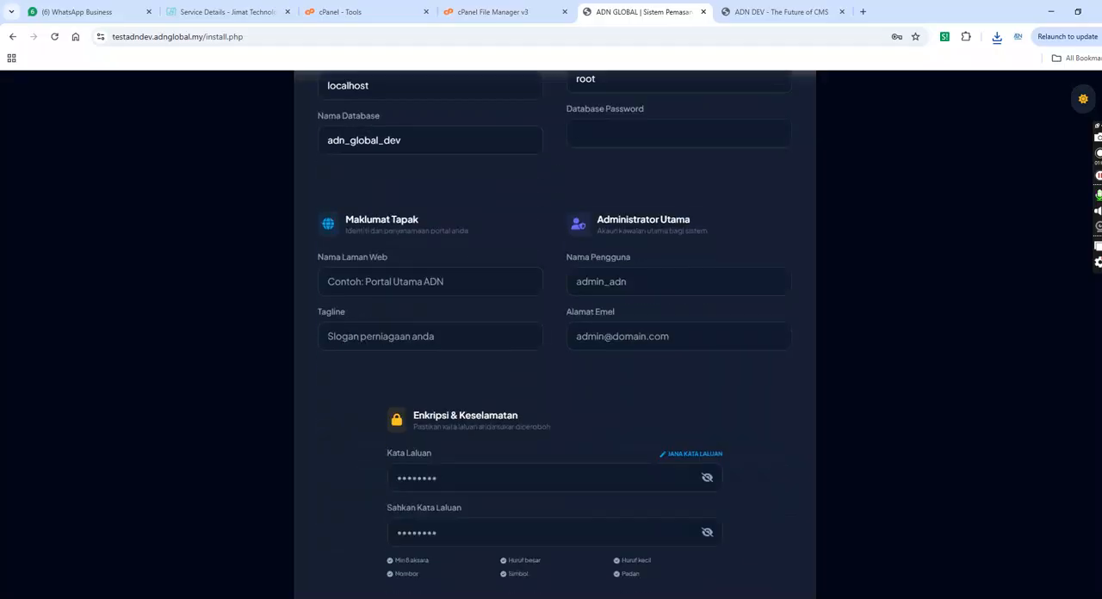
pyautogui.scroll(7, 554, 345)
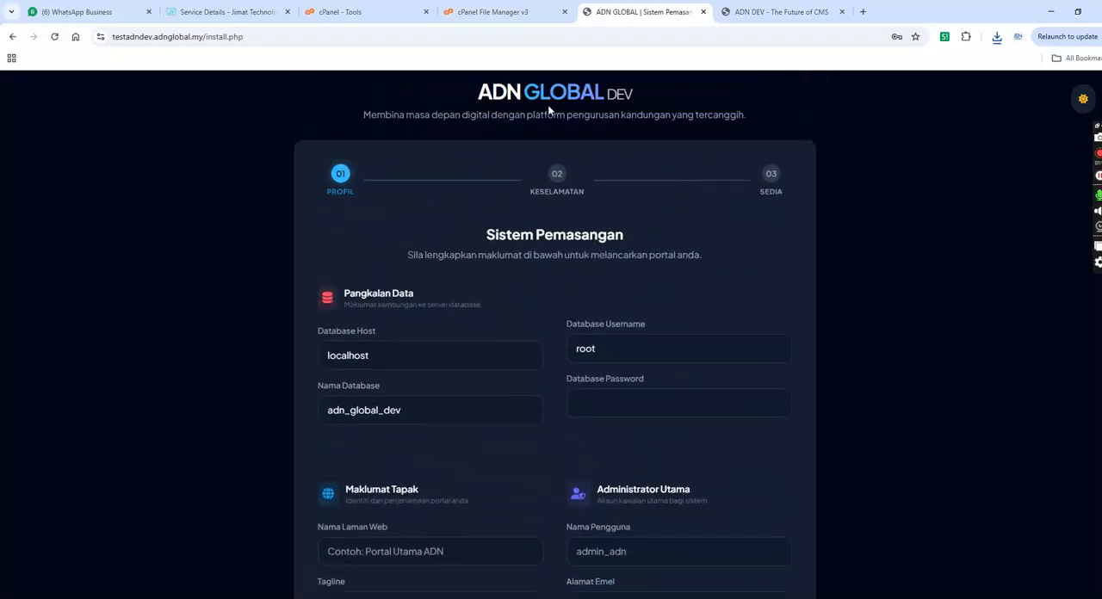
# - Search the cPanel tools for sql and open the database management page
pyautogui.click(511, 11)
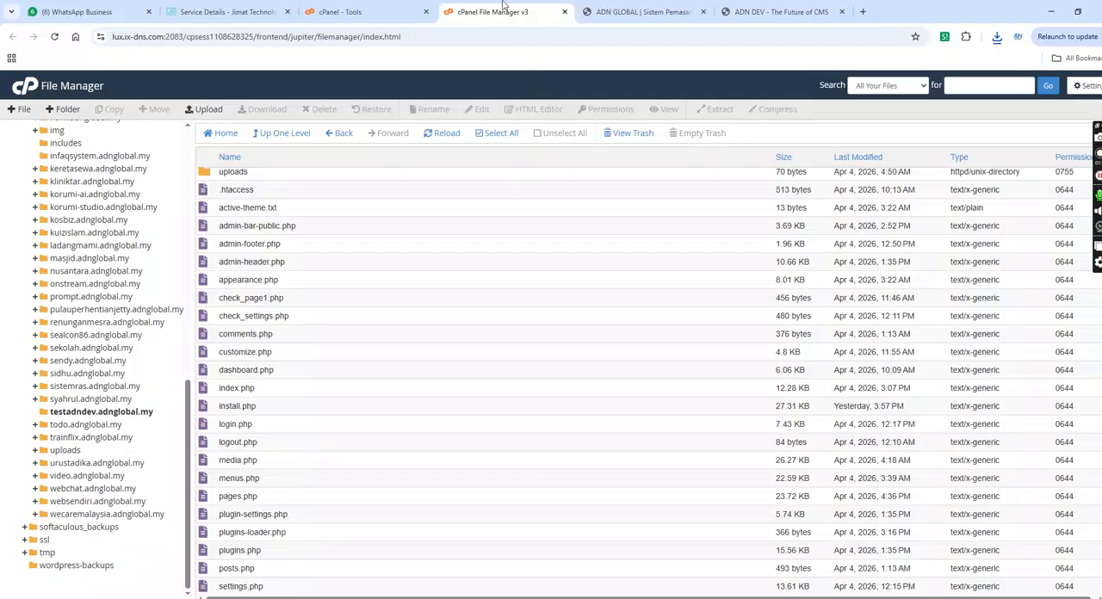
pyautogui.click(362, 8)
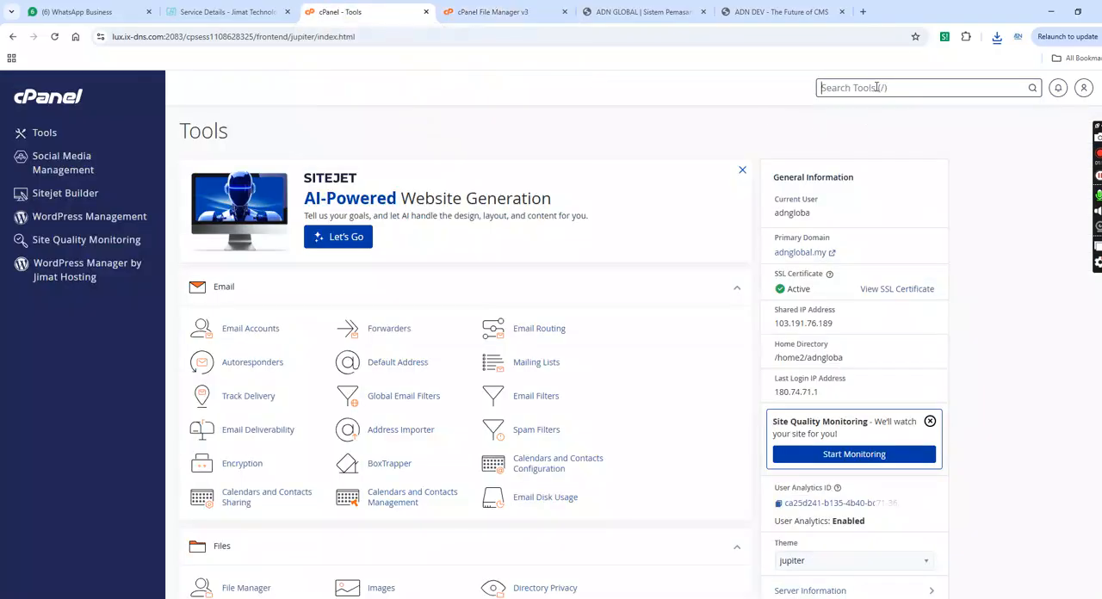
pyautogui.write('sql')
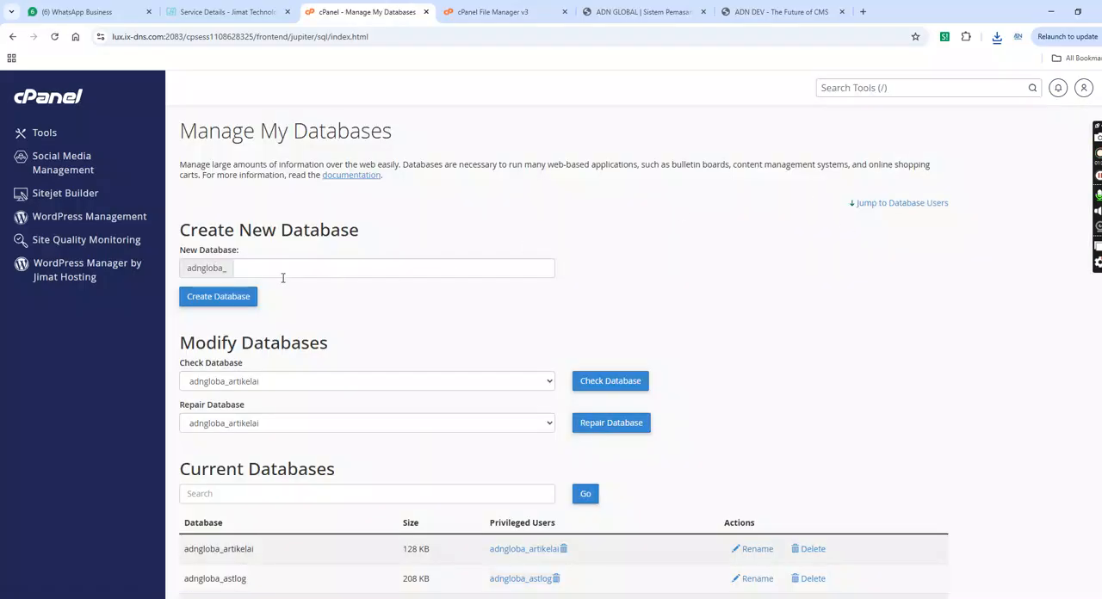
# - Try to create a new database named testdev under the adngloba_ prefix
pyautogui.click(267, 271)
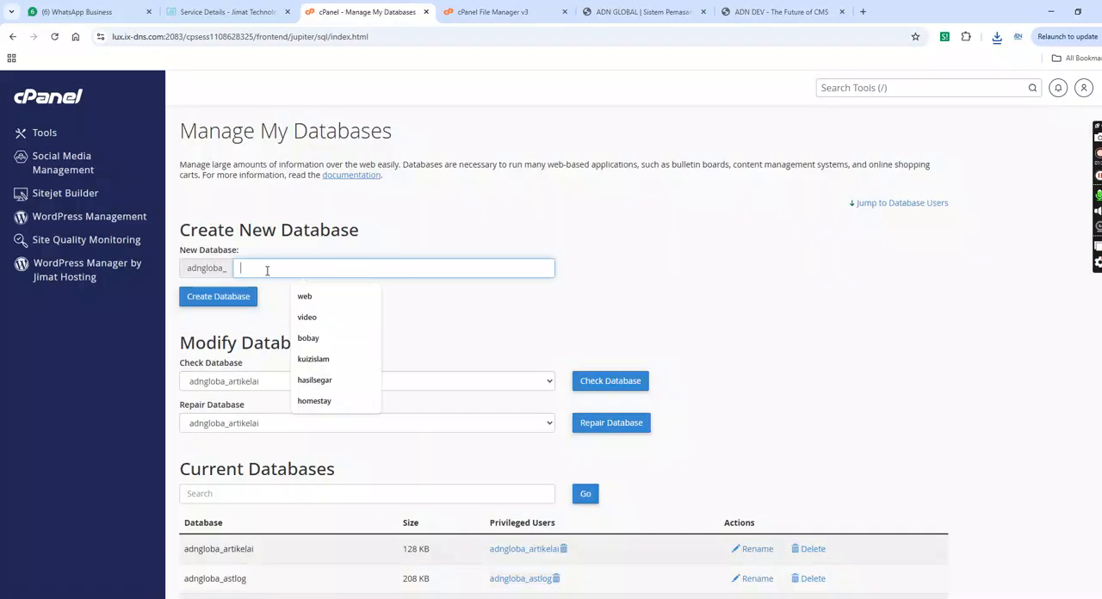
pyautogui.write('te')
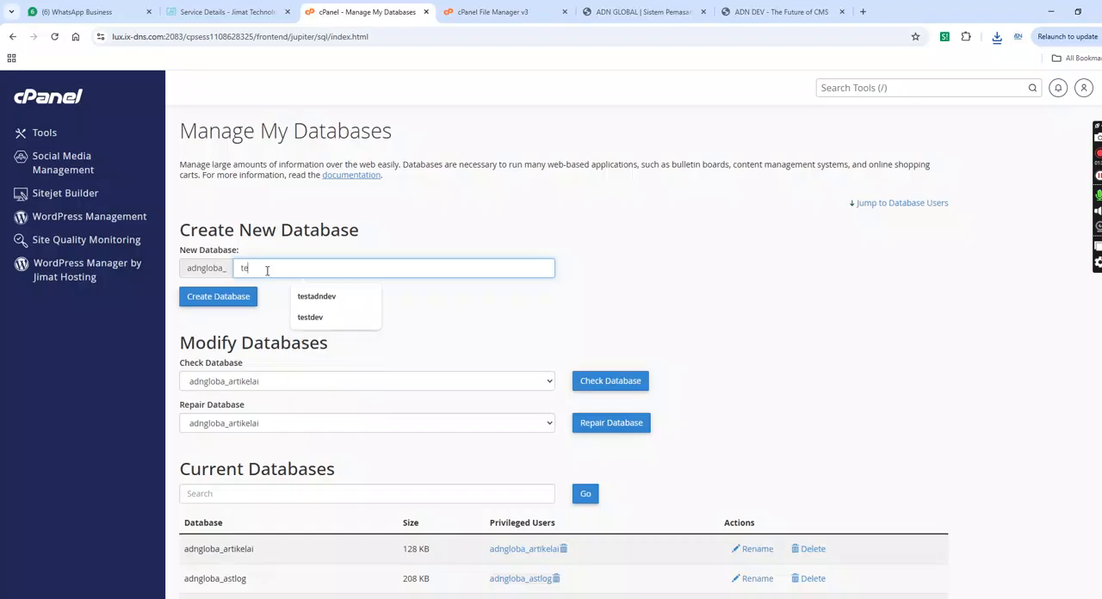
pyautogui.write('stde')
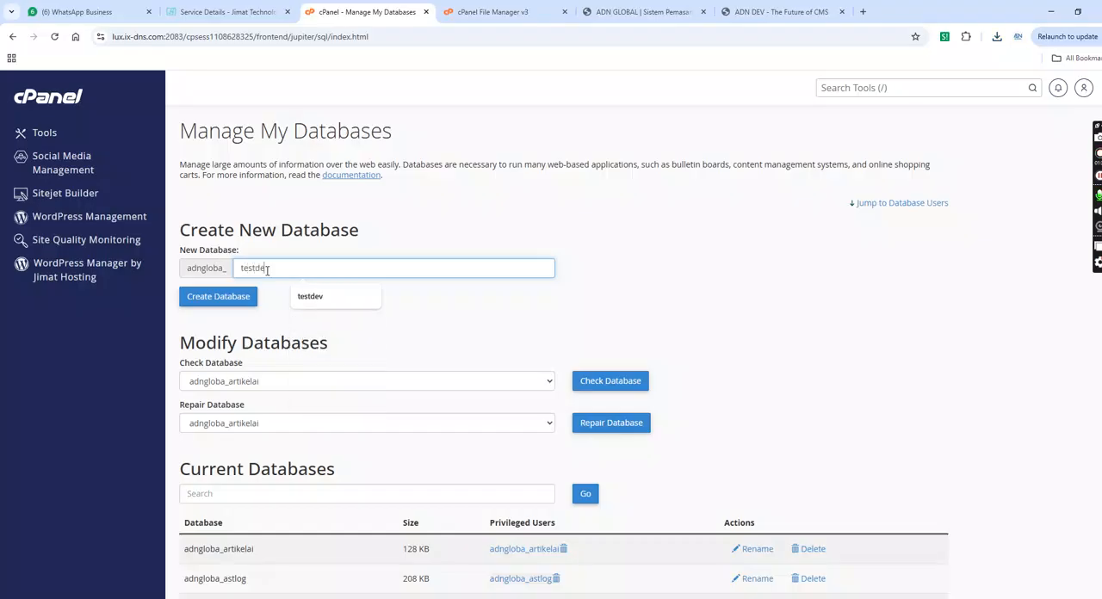
pyautogui.write('v')
pyautogui.hotkey('ctrl', 'a')
pyautogui.click(249, 300)
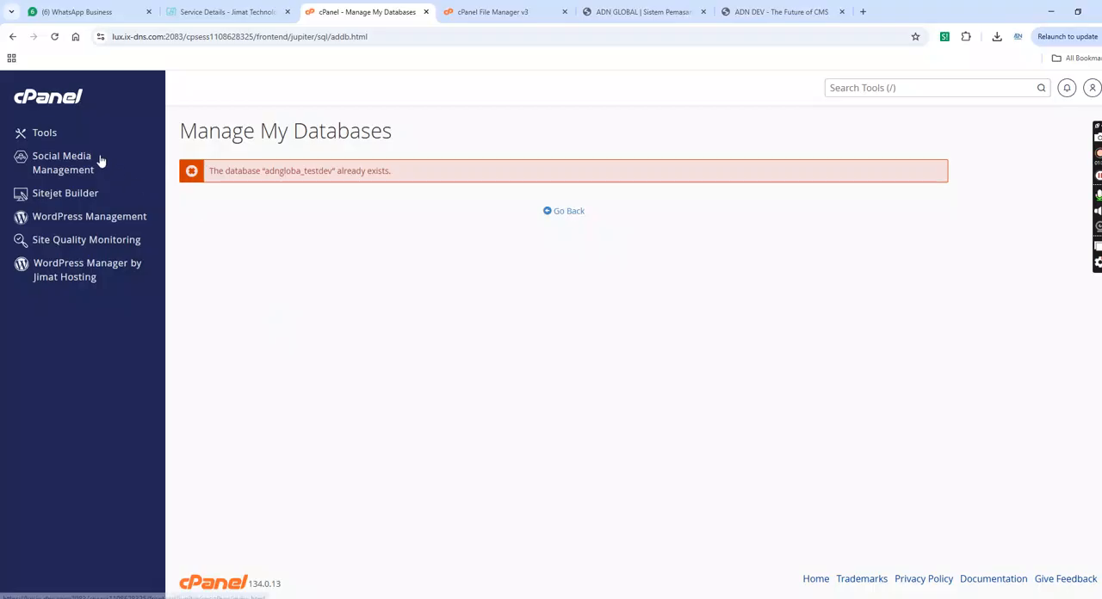
# - Go back, create a database named adndev under the adngloba_ prefix, and stay on the page despite the session prompt
pyautogui.click(12, 36)
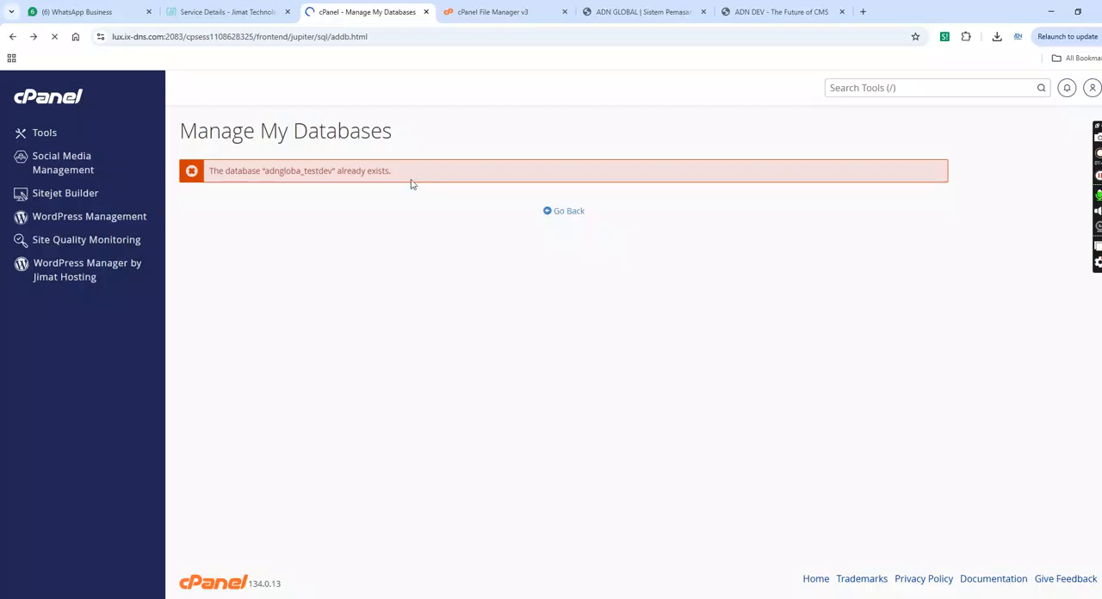
pyautogui.moveTo(292, 271); pyautogui.dragTo(239, 269)
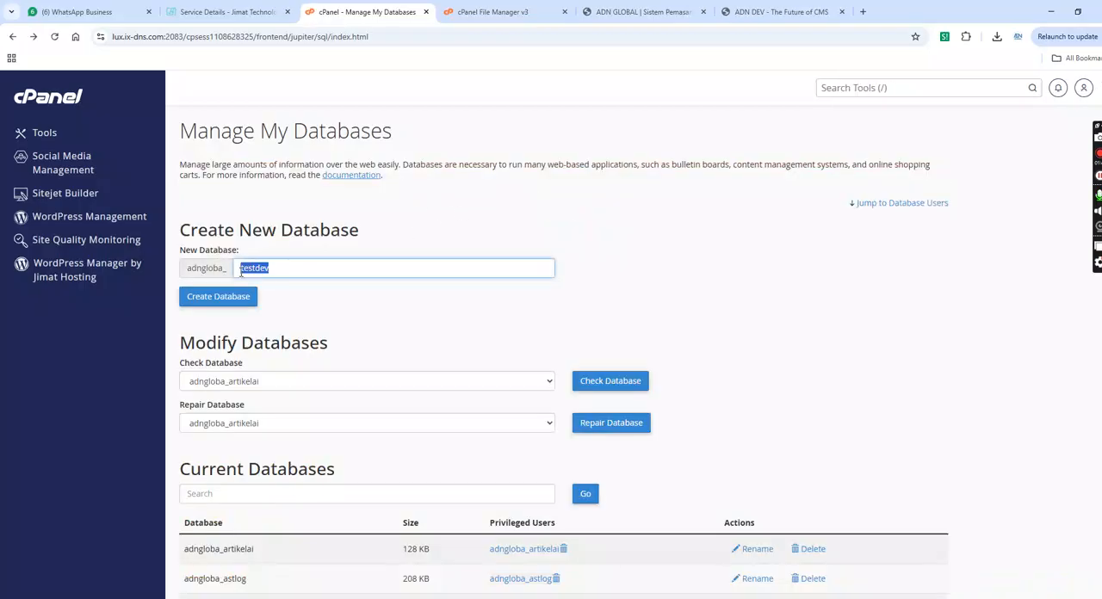
pyautogui.write('adndev')
pyautogui.doubleClick(242, 270)
pyautogui.click(241, 299)
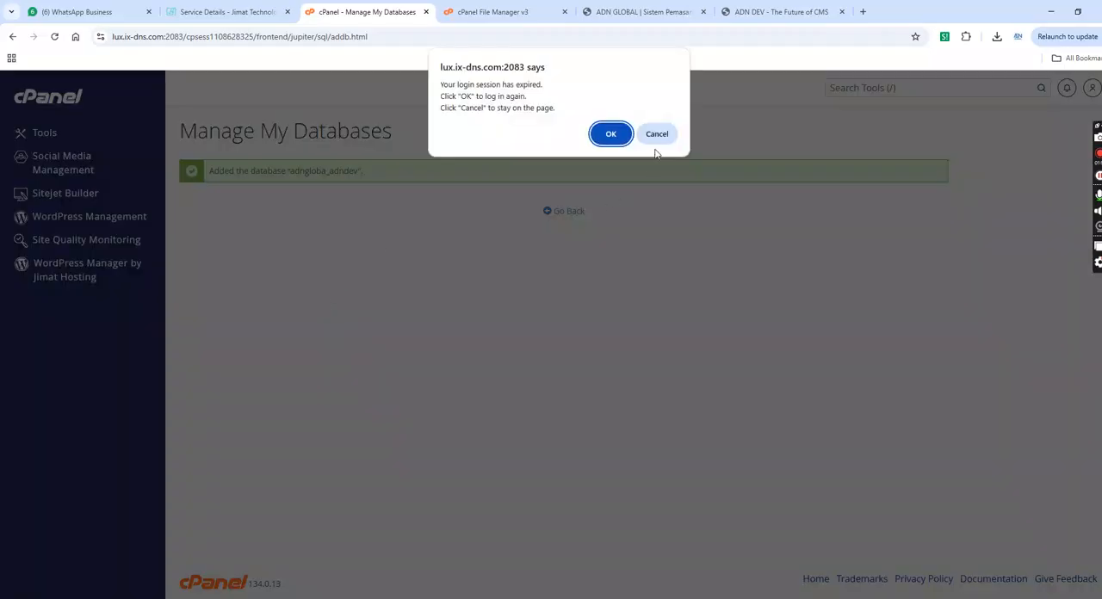
pyautogui.click(656, 135)
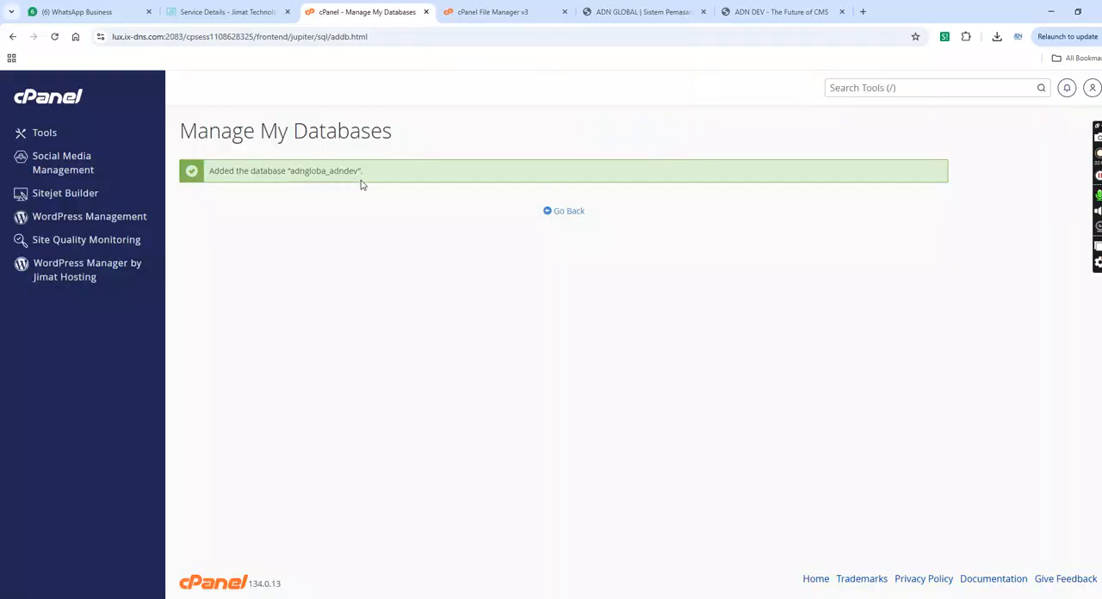
# - Return to the database management page and enter adndev as the username for a new database user
pyautogui.click(556, 214)
pyautogui.scroll(-6, 1095, 246)
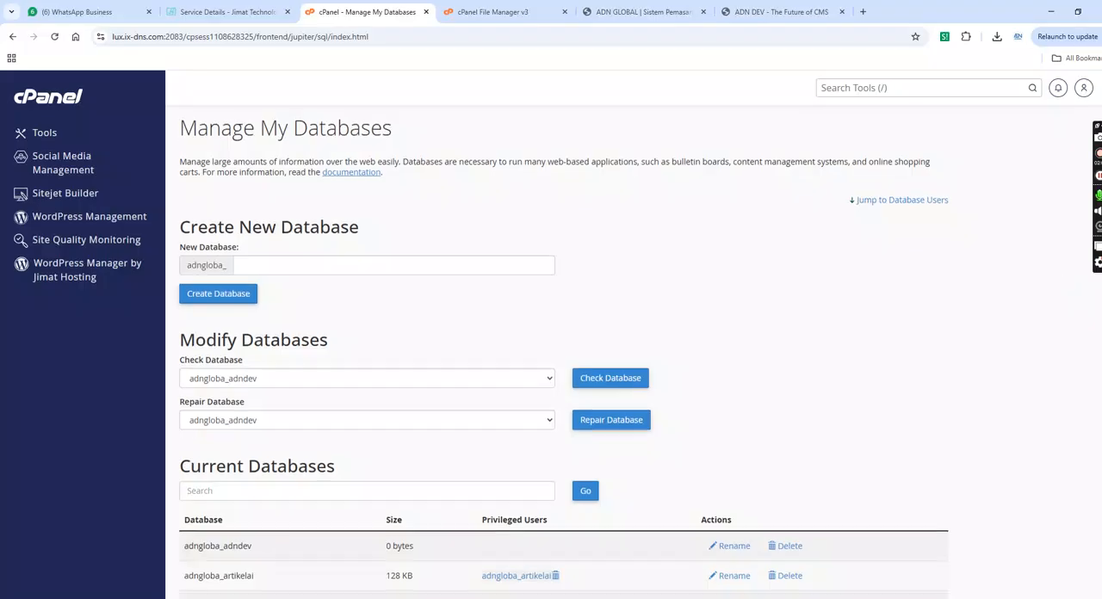
pyautogui.scroll(-2, 603, 345)
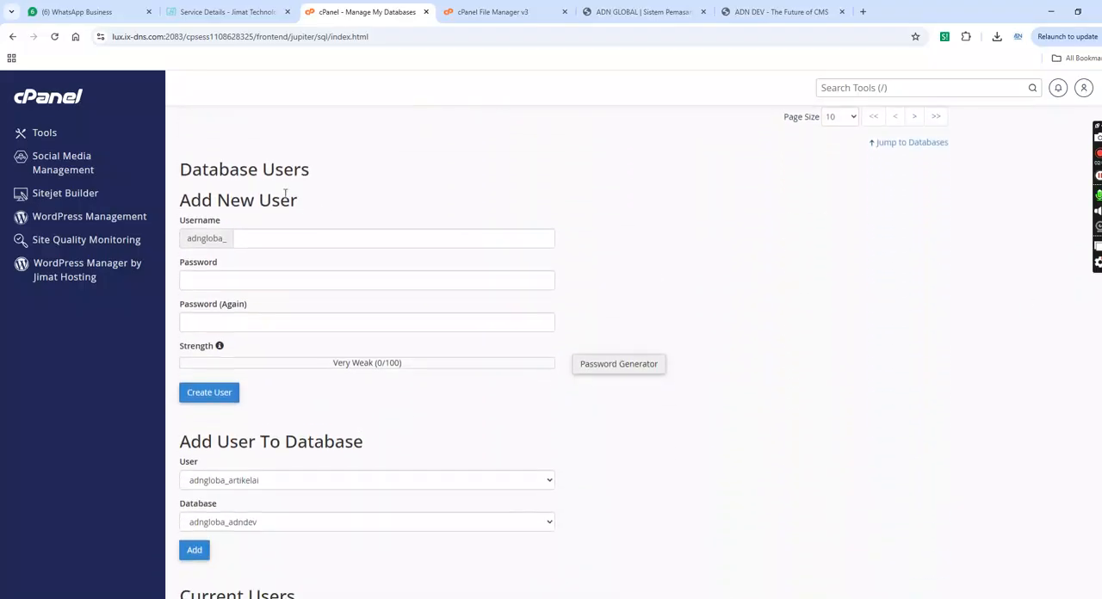
pyautogui.click(308, 233)
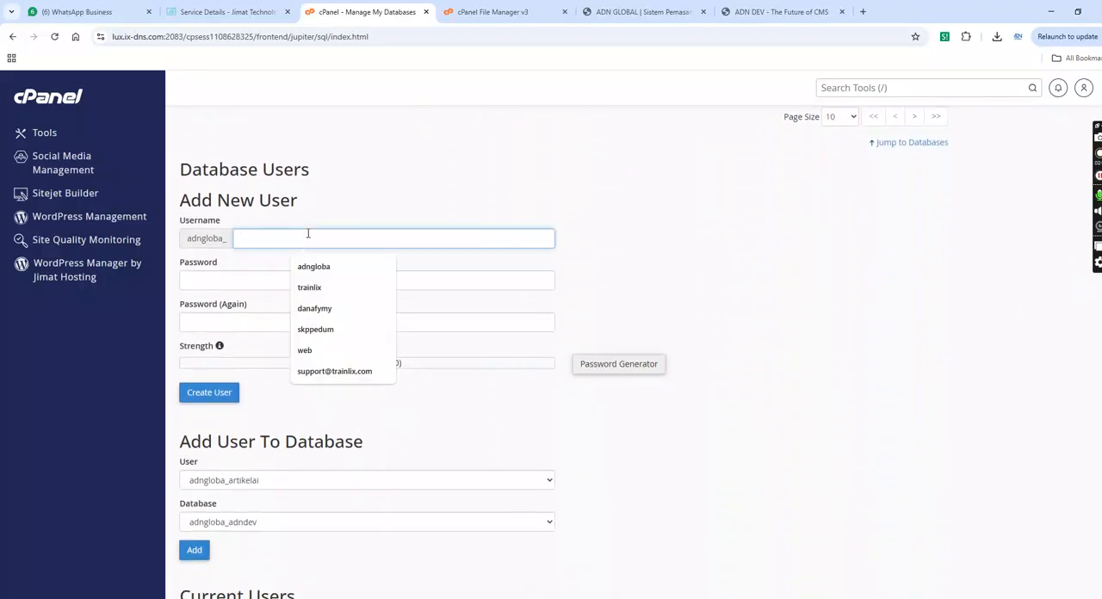
pyautogui.write('adndev')
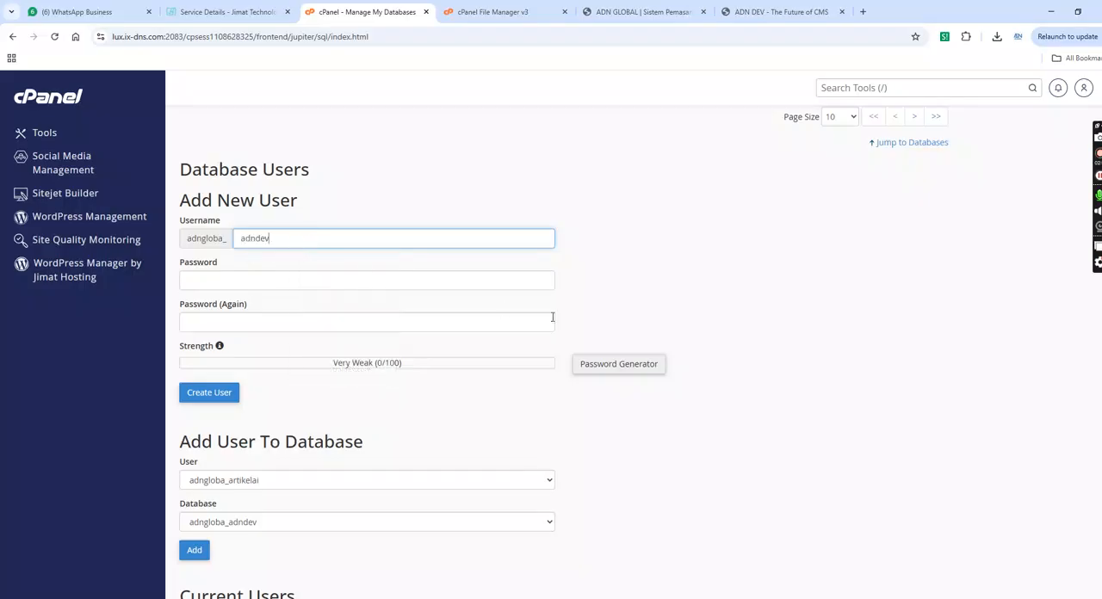
# - Generate a password for the new database user, copy it, apply it to the password fields and create the user
pyautogui.click(620, 369)
pyautogui.moveTo(561, 300); pyautogui.dragTo(432, 296)
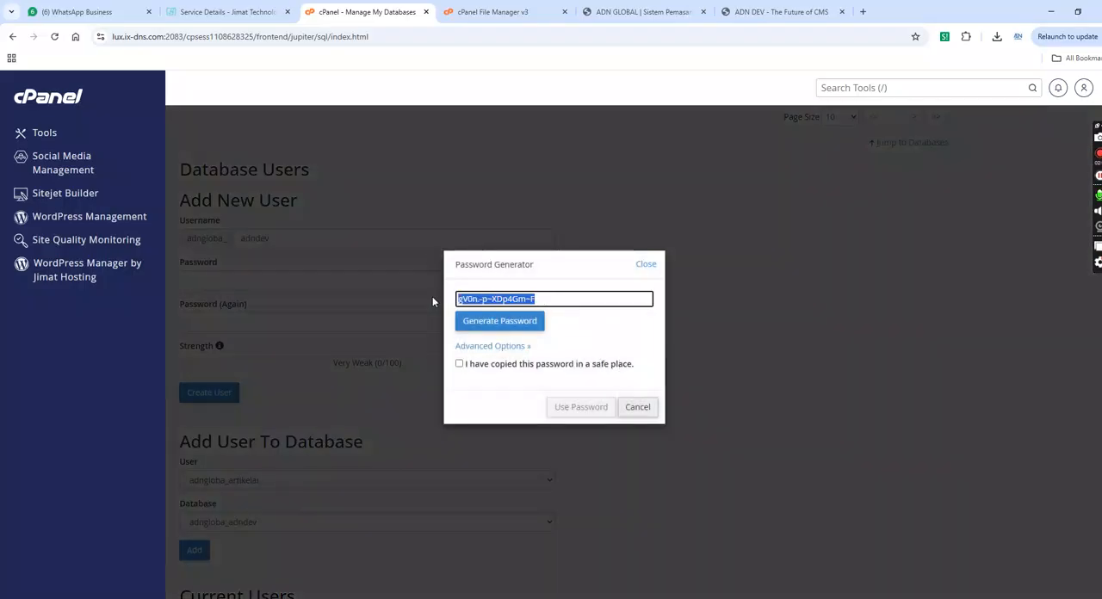
pyautogui.rightClick(484, 297)
pyautogui.click(514, 381)
pyautogui.click(459, 365)
pyautogui.click(576, 408)
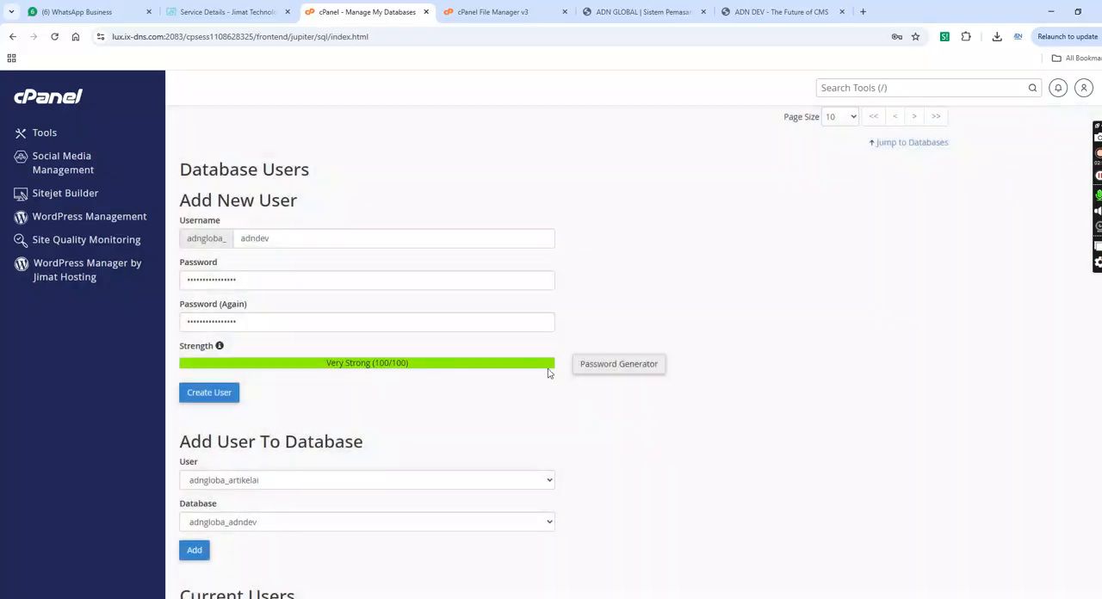
pyautogui.click(205, 399)
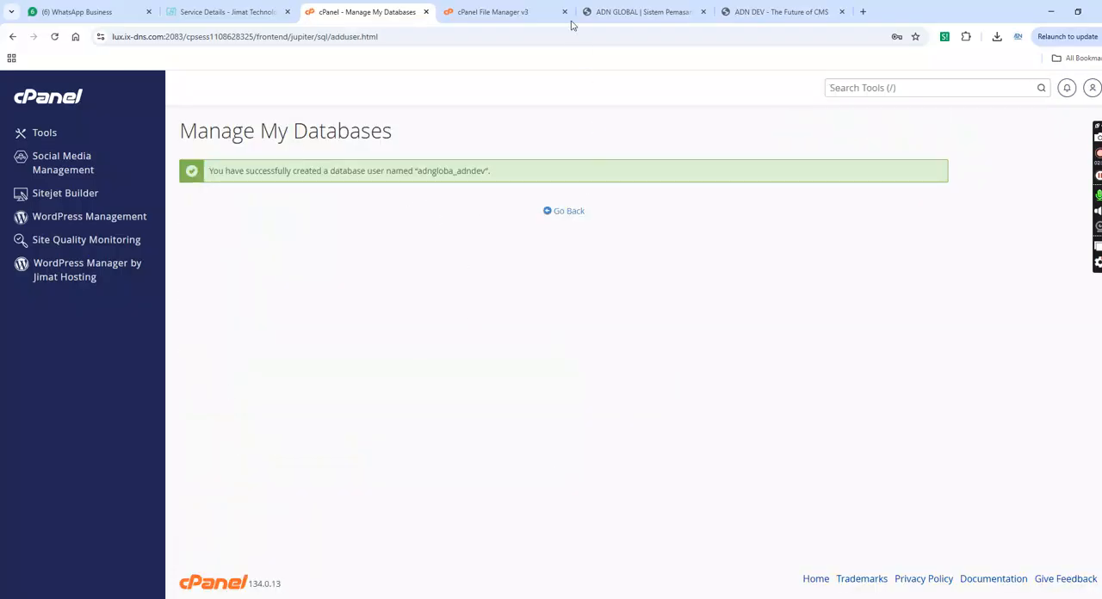
# - Switch to the testadndev.adnglobal.my installer and paste the copied password as the database password
pyautogui.click(640, 11)
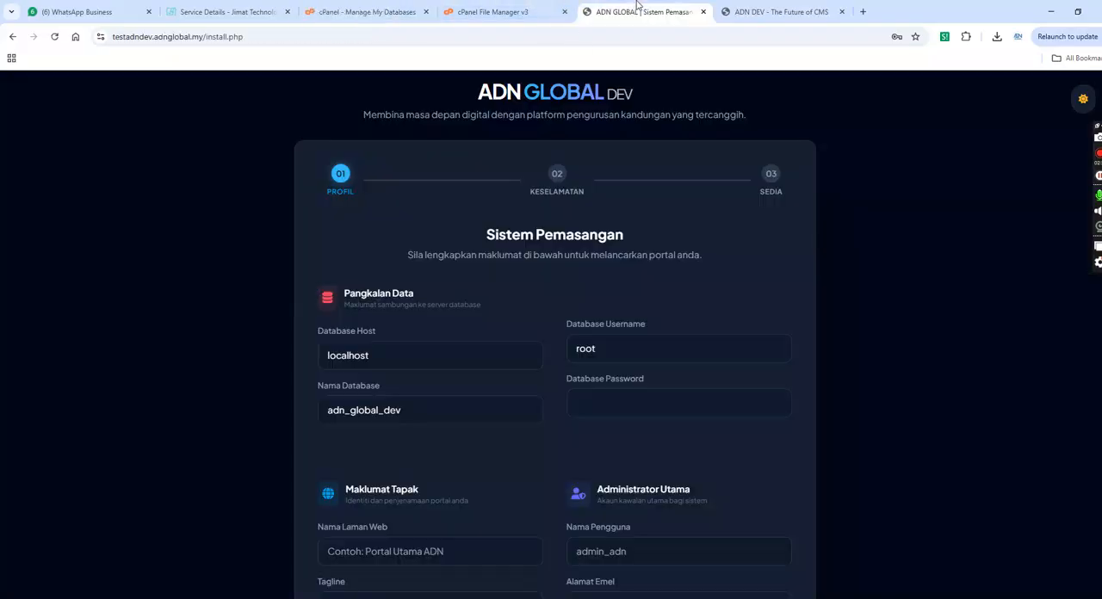
pyautogui.click(598, 409)
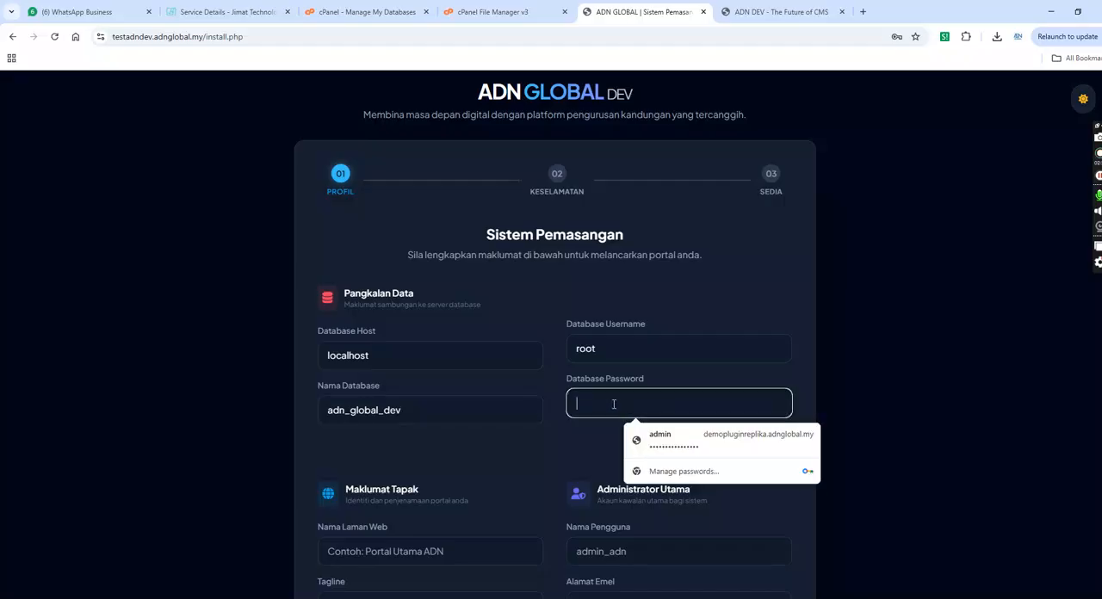
pyautogui.hotkey('ctrl', 'v')
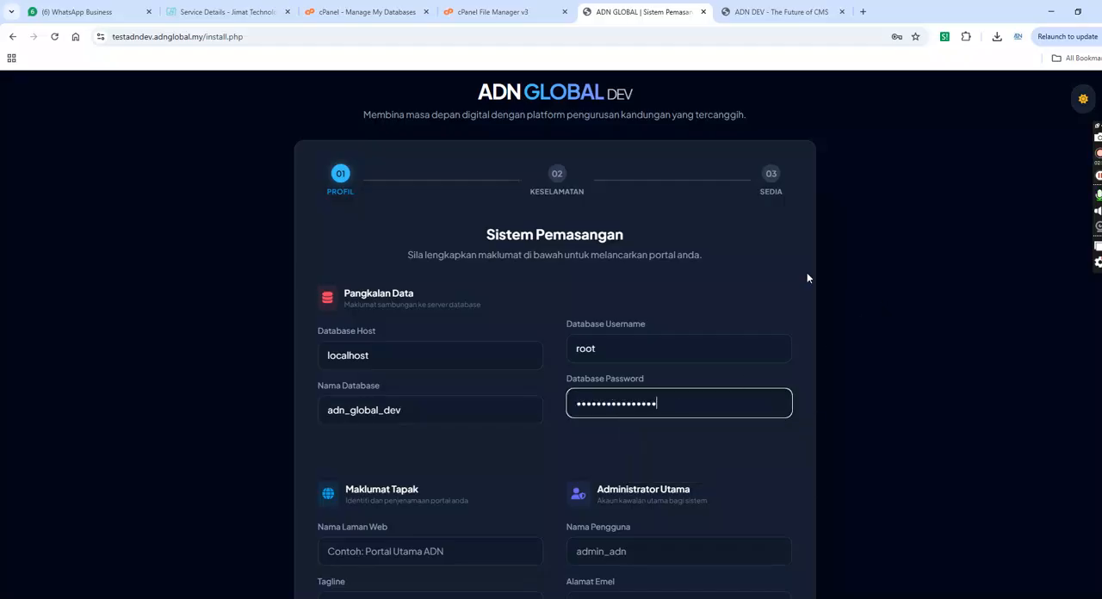
# - Copy the new database user's name from cPanel and enter adngloba_adndev as the installer's database username and database name
pyautogui.click(360, 7)
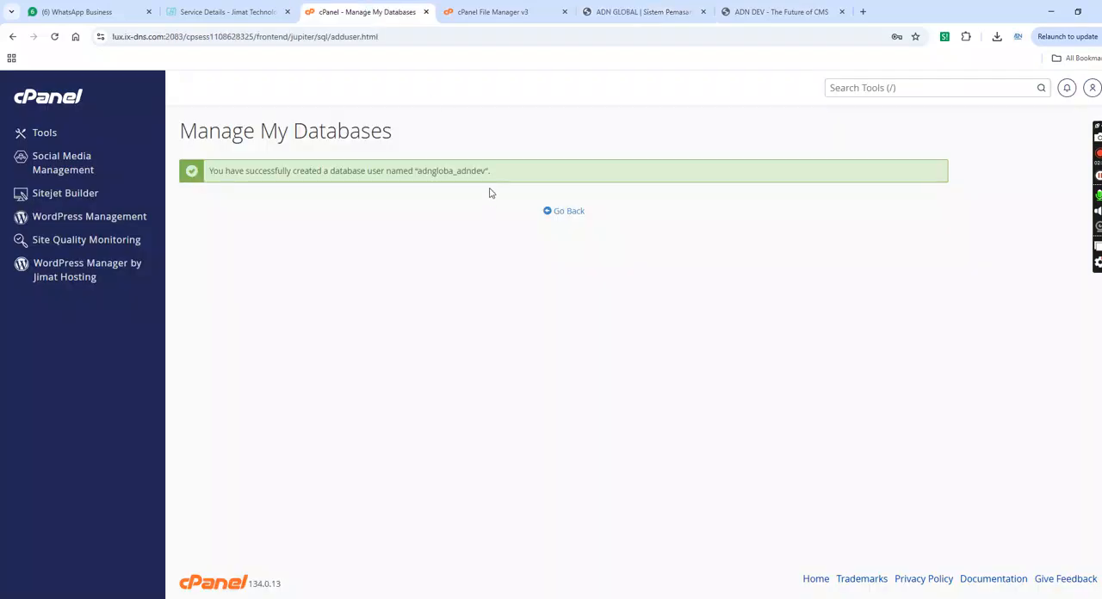
pyautogui.moveTo(486, 172); pyautogui.dragTo(419, 170)
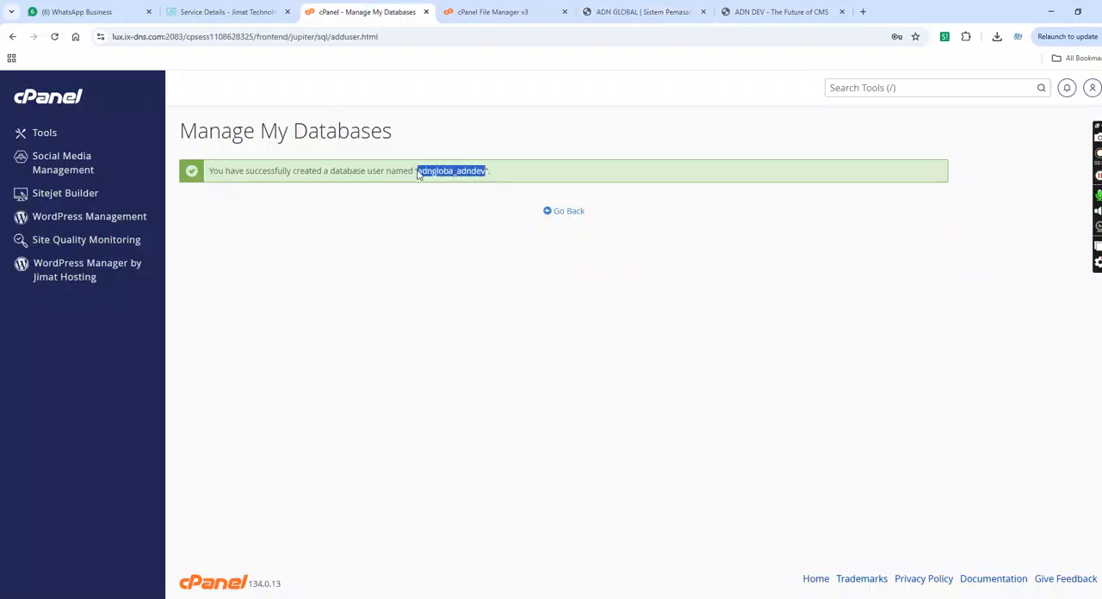
pyautogui.rightClick(429, 176)
pyautogui.click(461, 191)
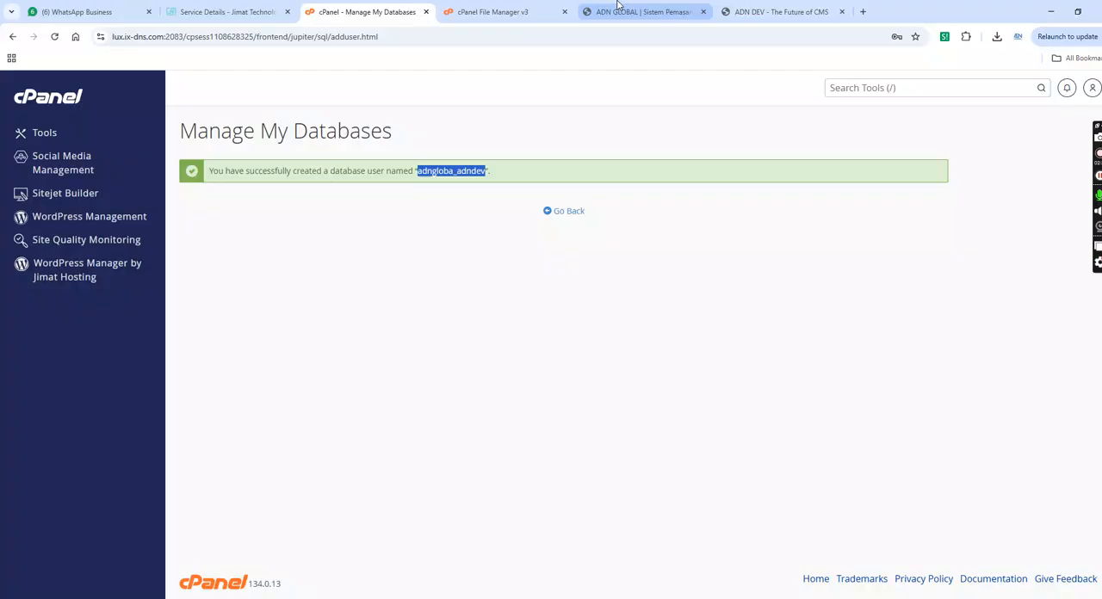
pyautogui.click(641, 11)
pyautogui.doubleClick(620, 354)
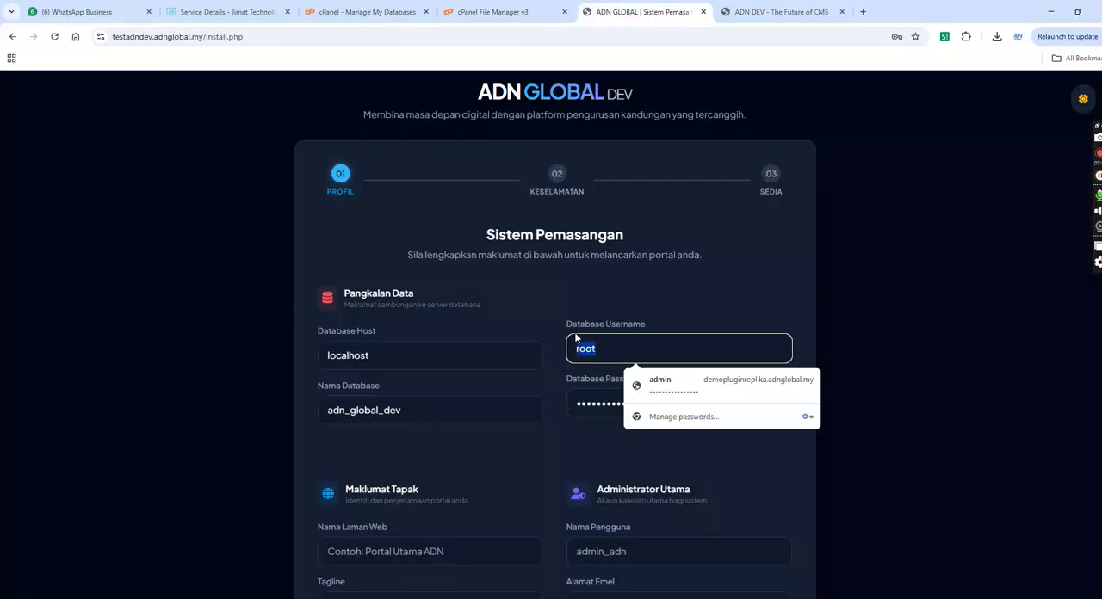
pyautogui.hotkey('ctrl', 'v')
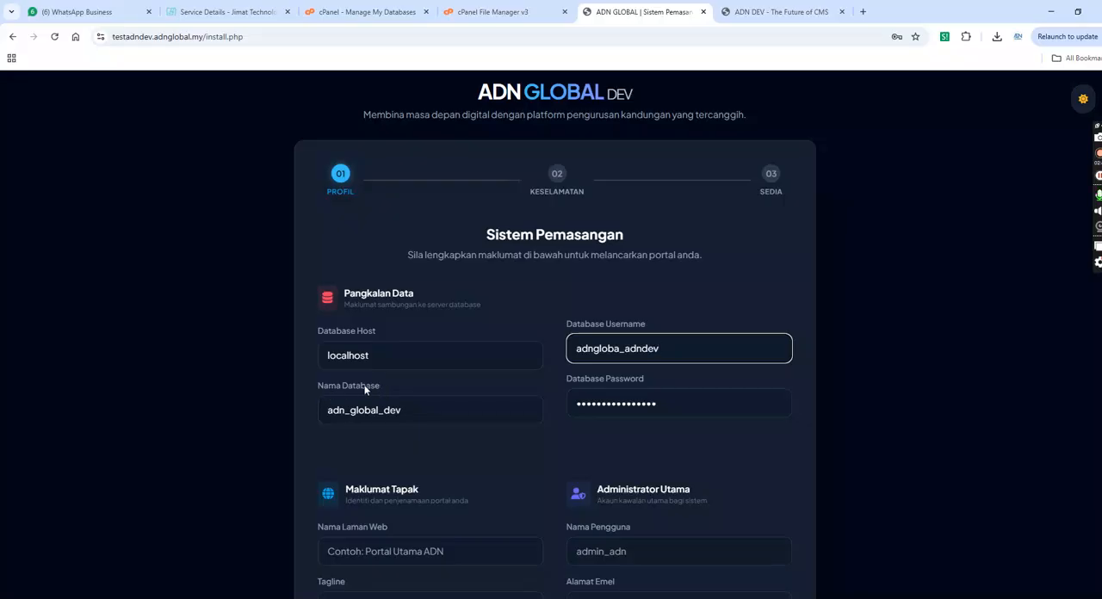
pyautogui.moveTo(432, 412); pyautogui.dragTo(288, 406)
pyautogui.hotkey('ctrl', 'v')
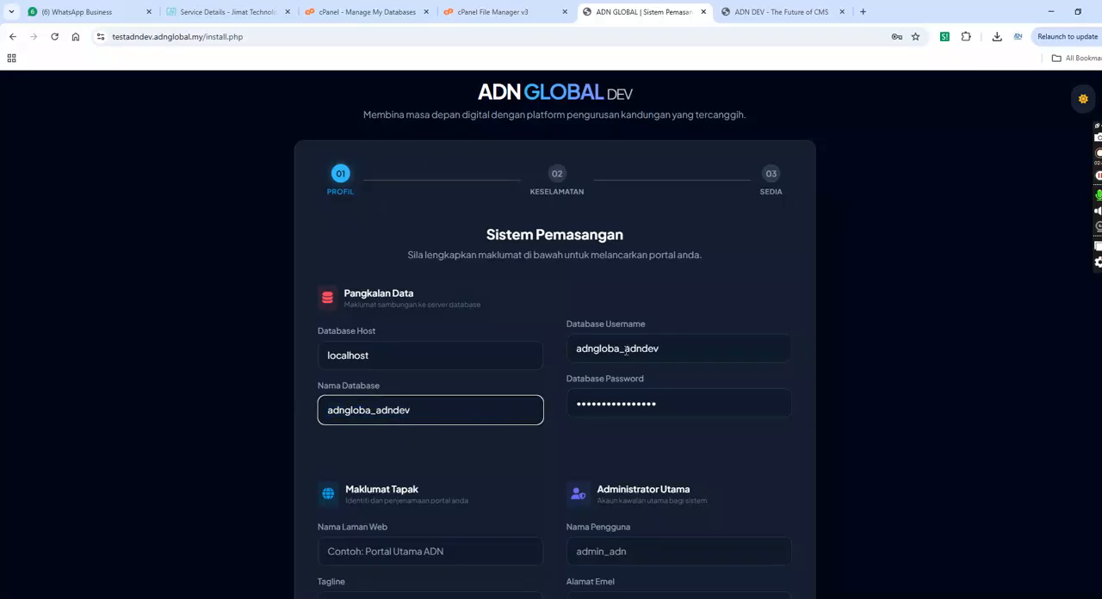
pyautogui.scroll(-2, 399, 352)
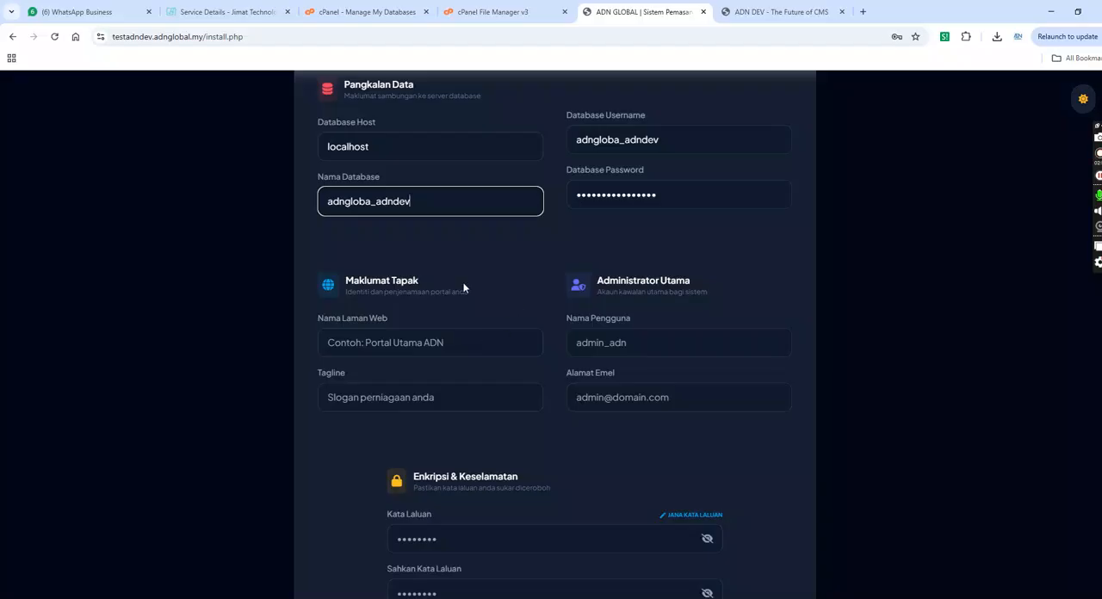
# - Back in cPanel, add the user adngloba_adndev to the database adngloba_adndev and save it with all privileges
pyautogui.click(388, 19)
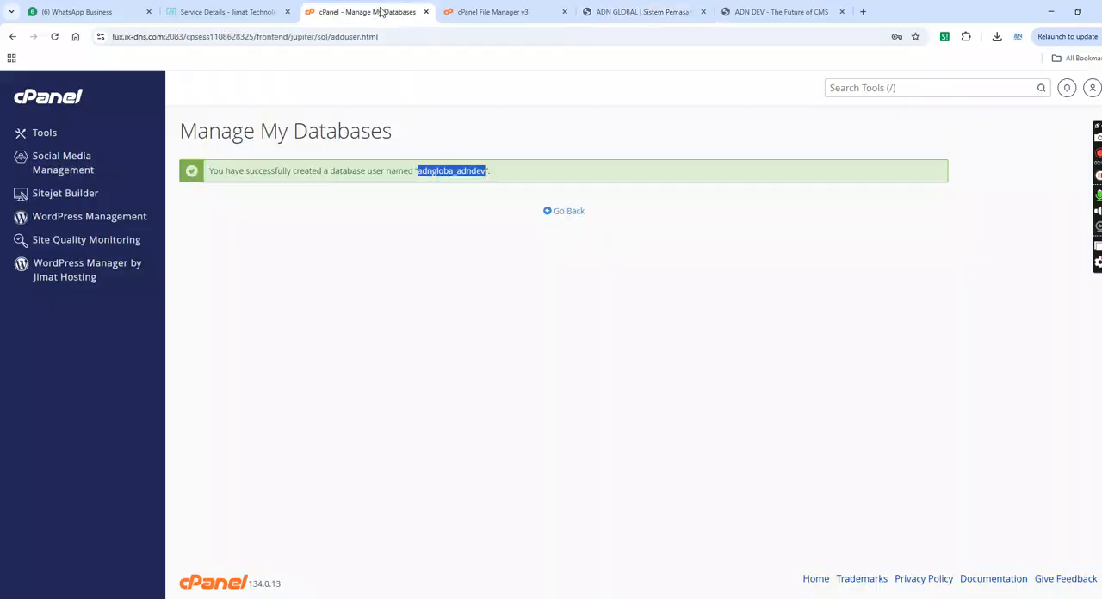
pyautogui.click(570, 215)
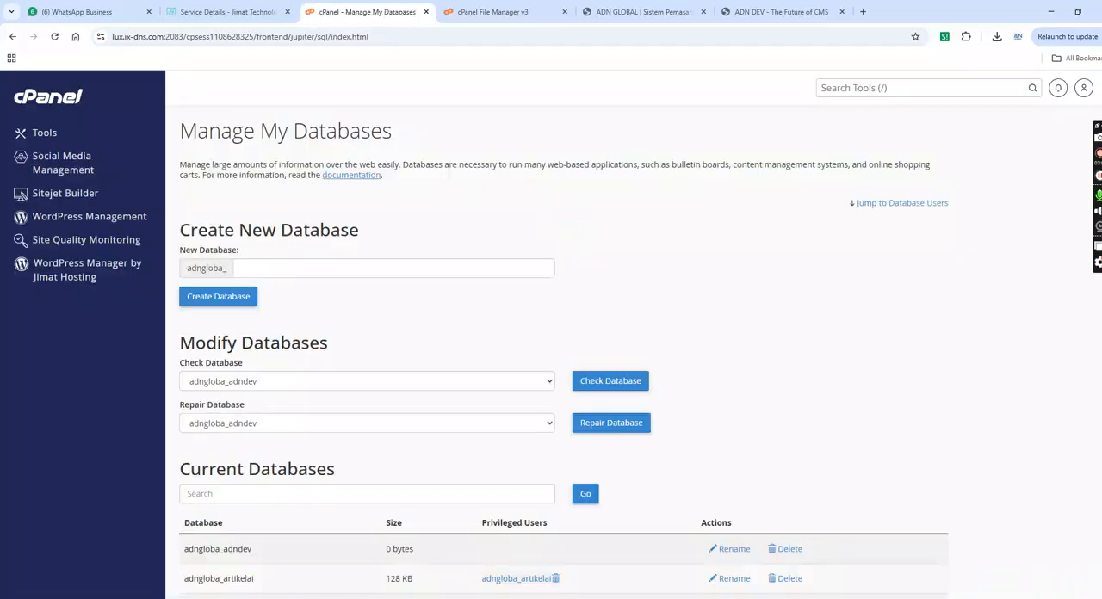
pyautogui.scroll(-9, 633, 352)
pyautogui.scroll(-3, 633, 352)
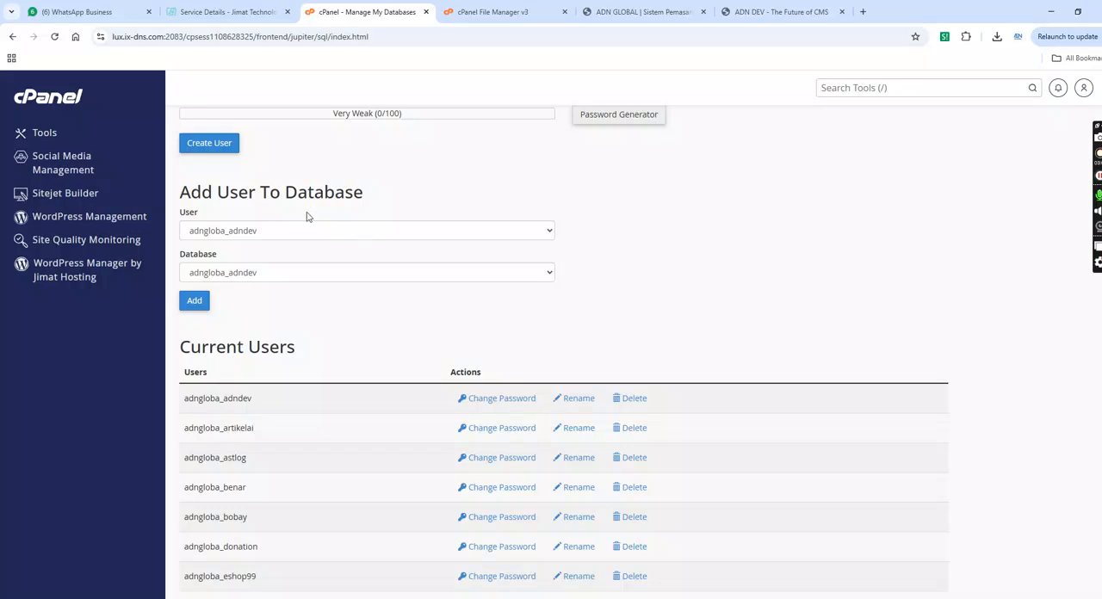
pyautogui.click(510, 235)
pyautogui.click(243, 257)
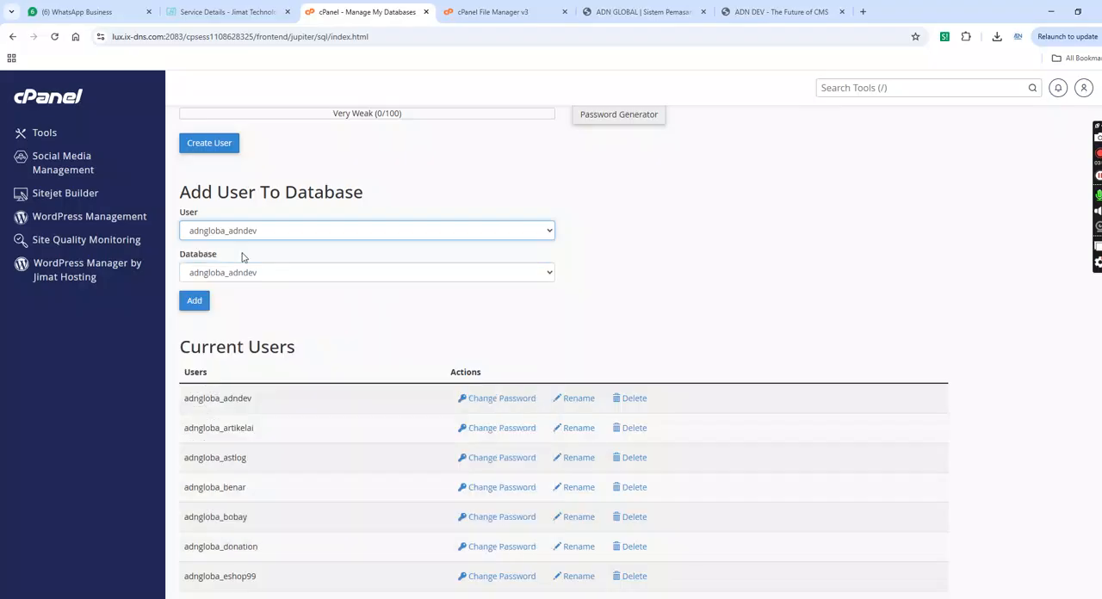
pyautogui.click(256, 275)
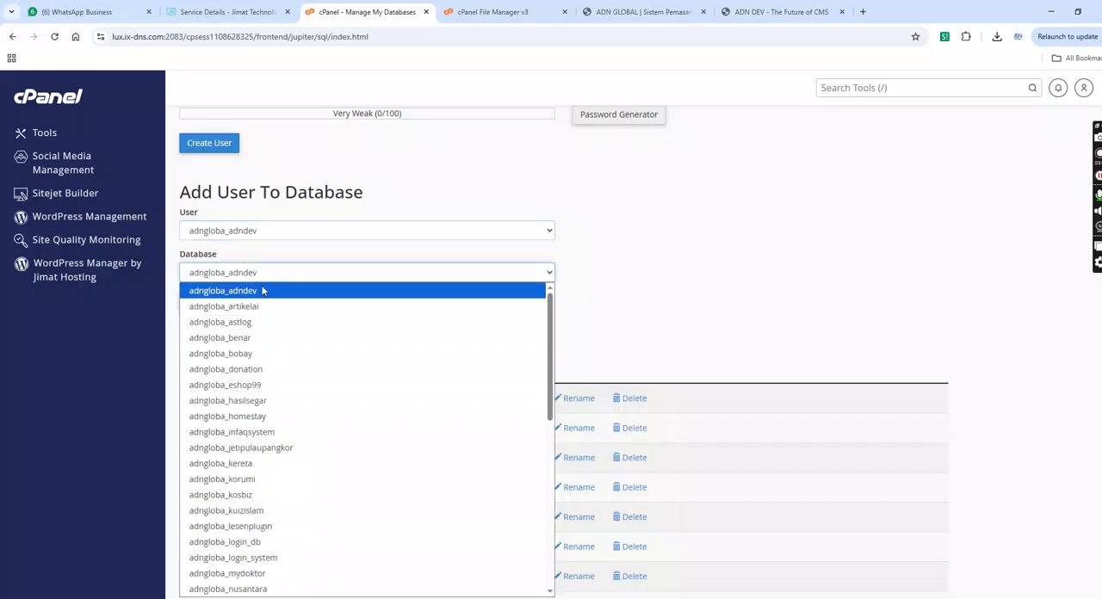
pyautogui.click(265, 295)
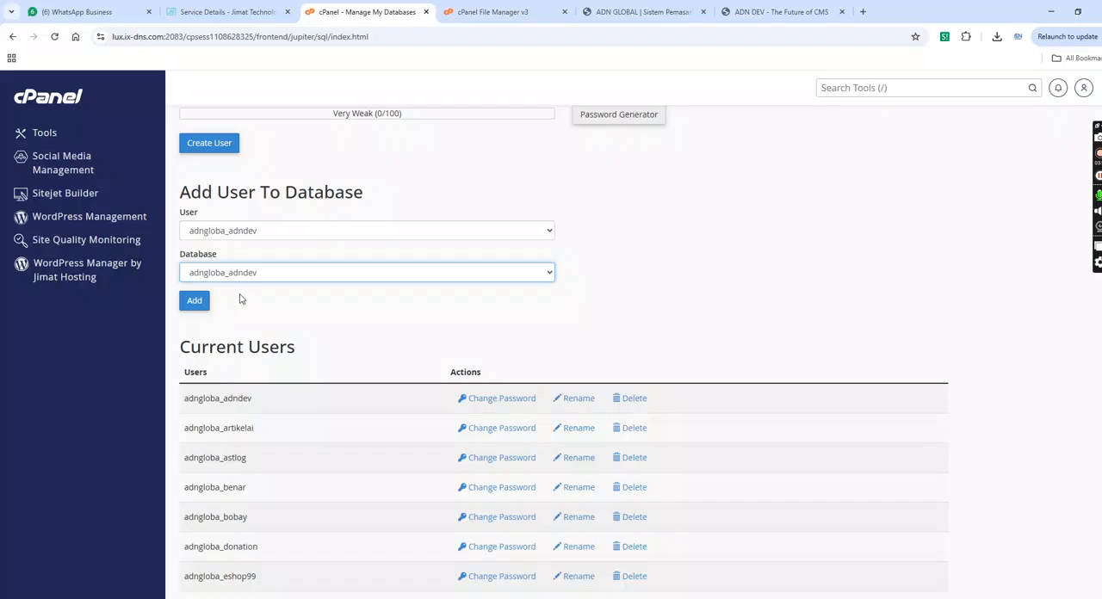
pyautogui.click(195, 303)
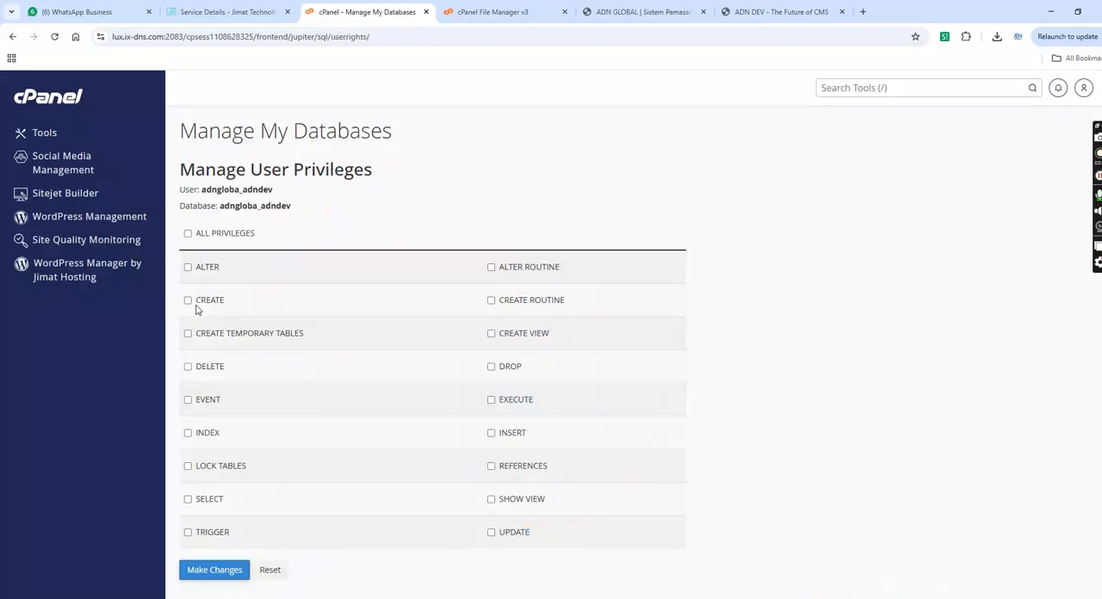
pyautogui.click(188, 234)
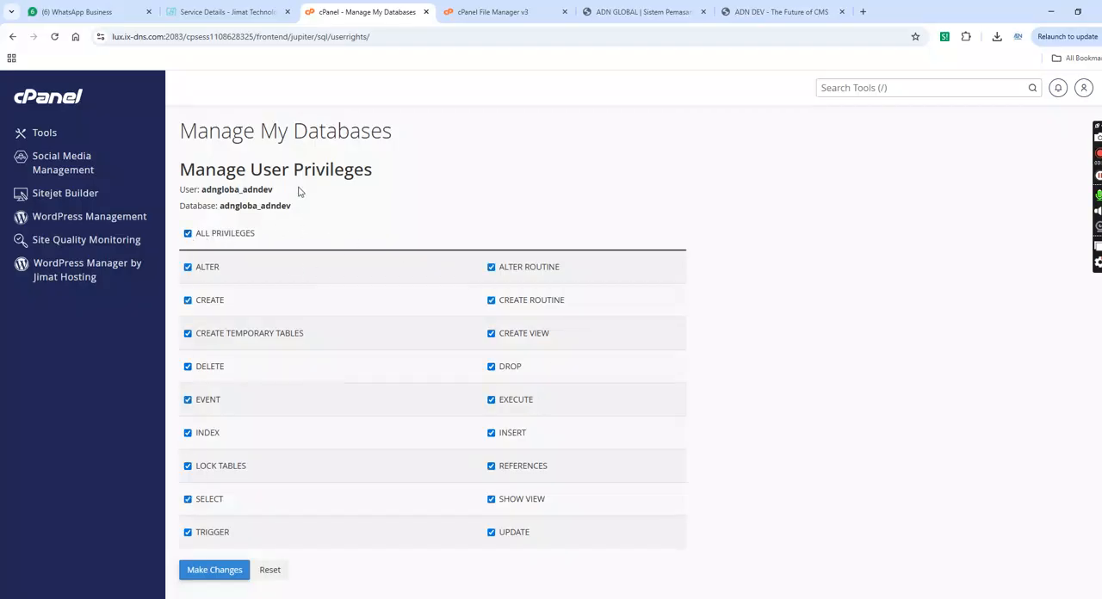
pyautogui.click(219, 579)
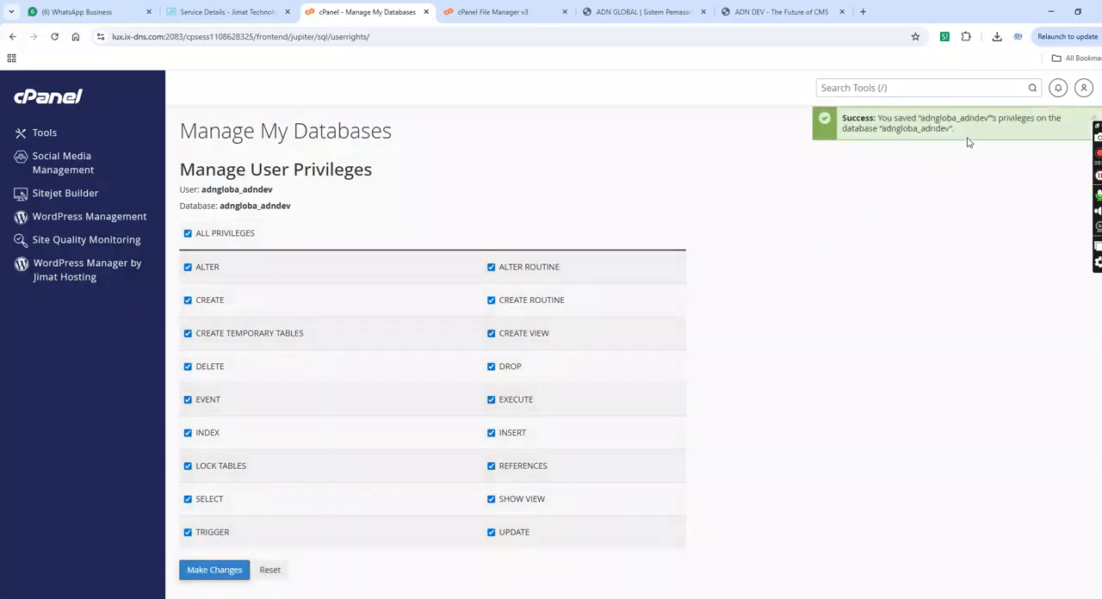
# - In the installer form, set the website name to test adn dev and the administrator username to admin
pyautogui.click(637, 11)
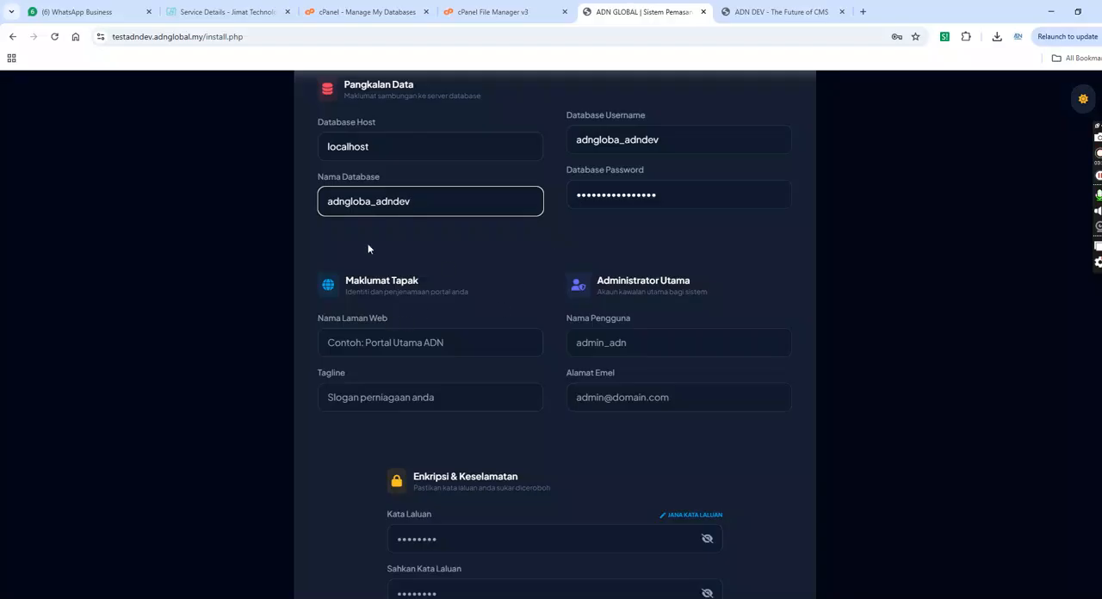
pyautogui.click(368, 343)
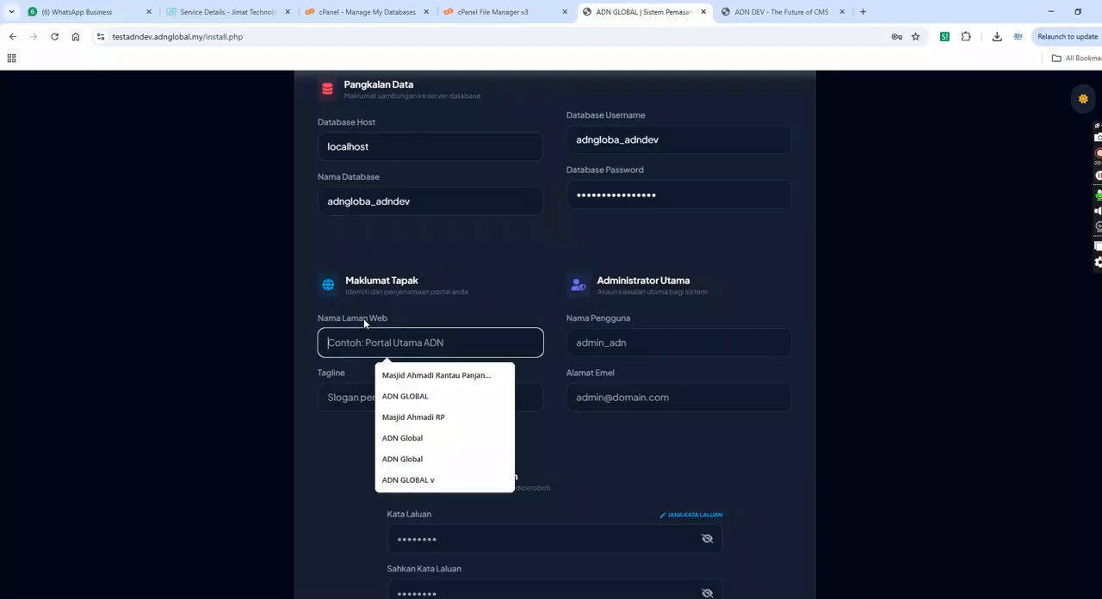
pyautogui.write('t')
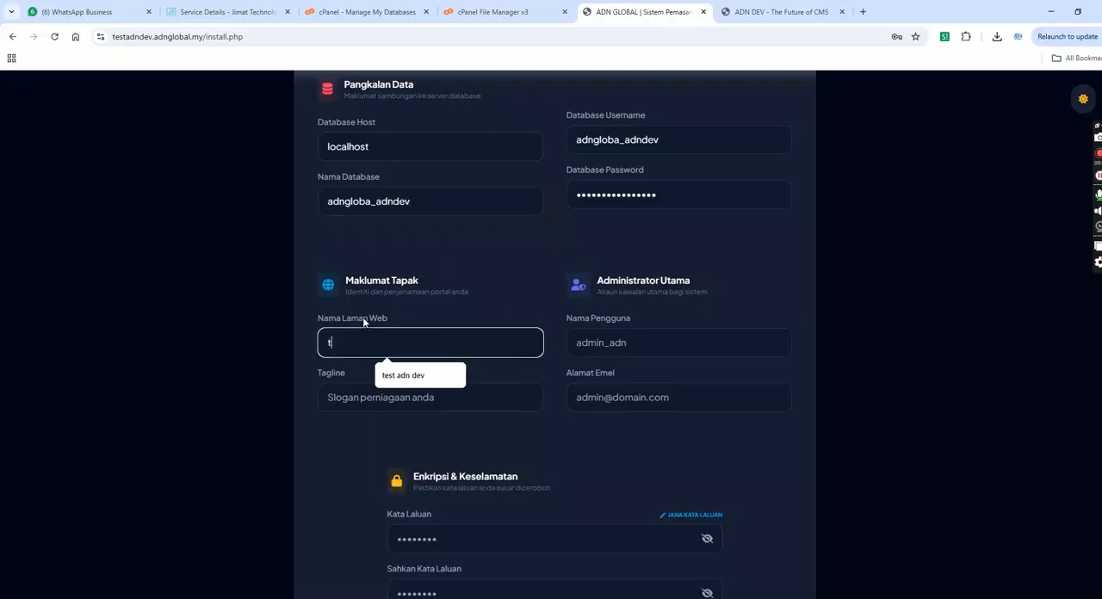
pyautogui.write('est adn dev')
pyautogui.click(403, 375)
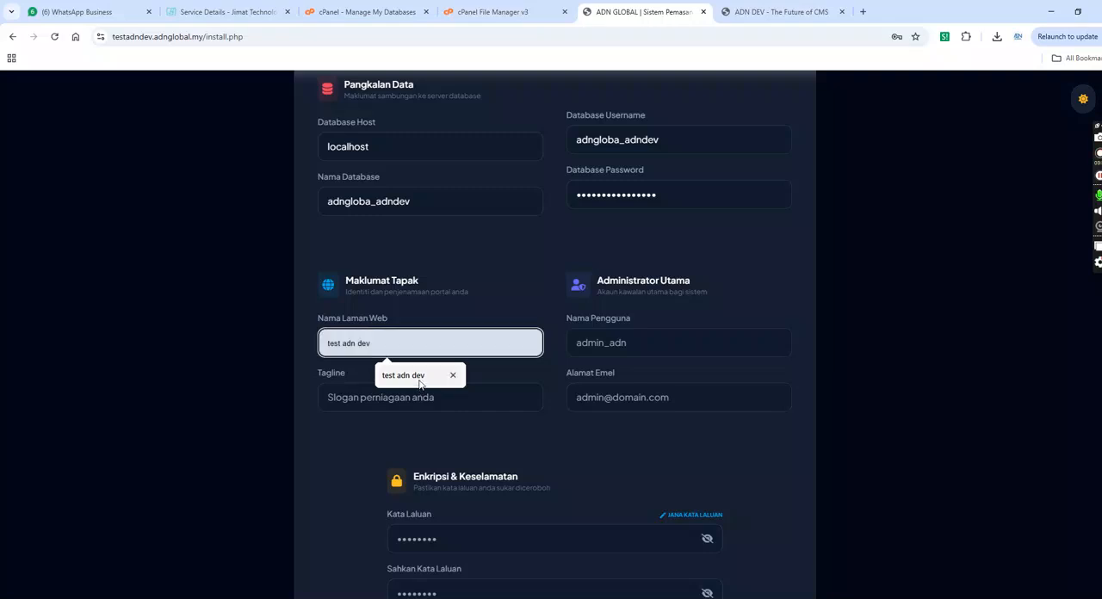
pyautogui.click(605, 344)
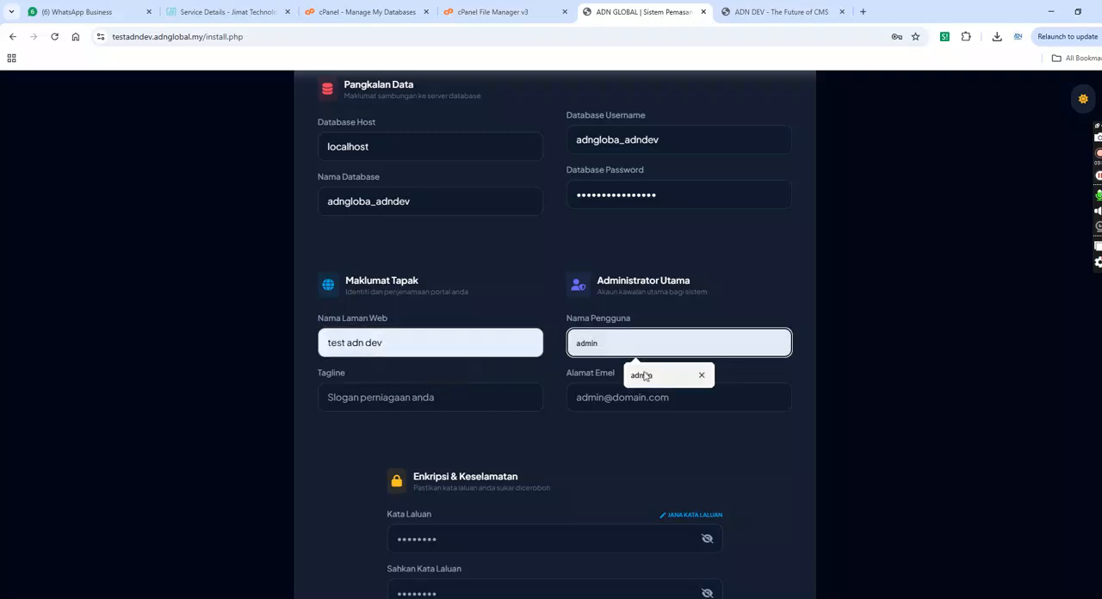
pyautogui.click(634, 375)
# - Set the site tagline to test sistem adn dev and fill in the administrator's email address
pyautogui.click(353, 400)
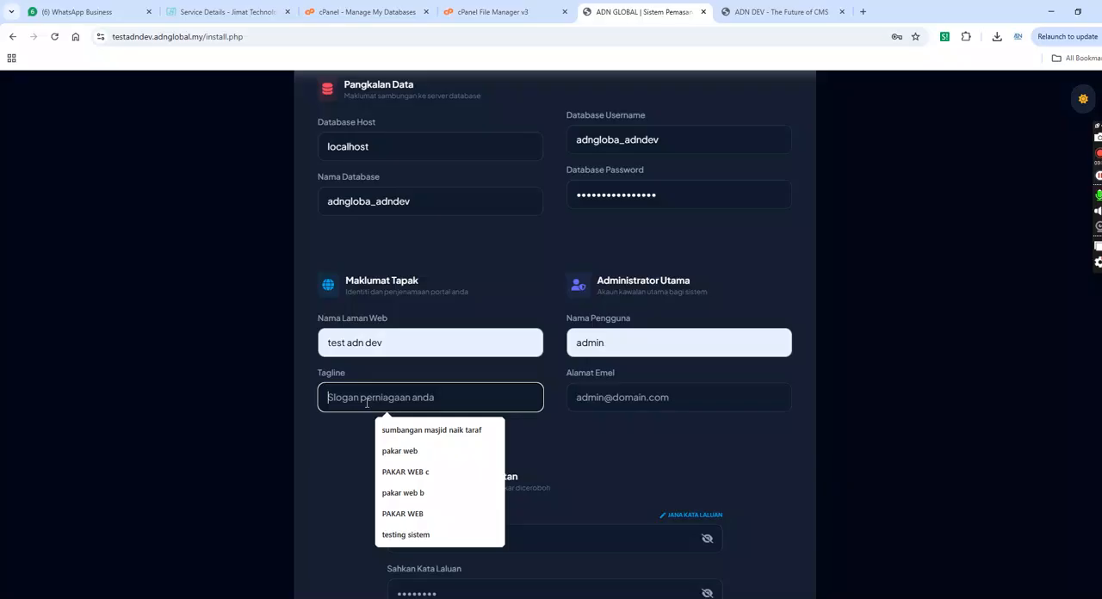
pyautogui.write('test si')
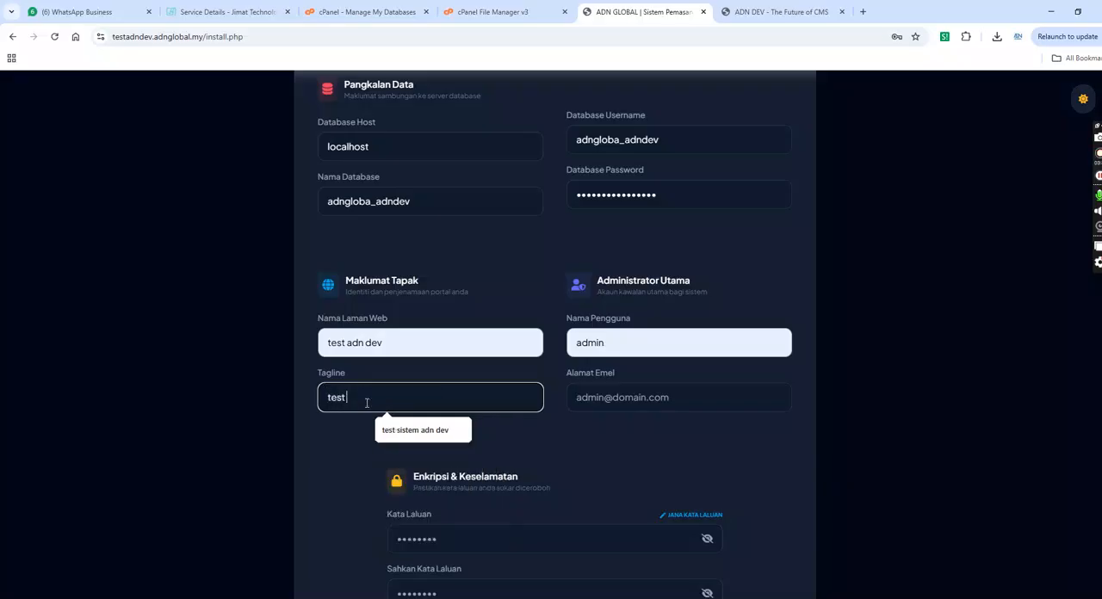
pyautogui.click(415, 431)
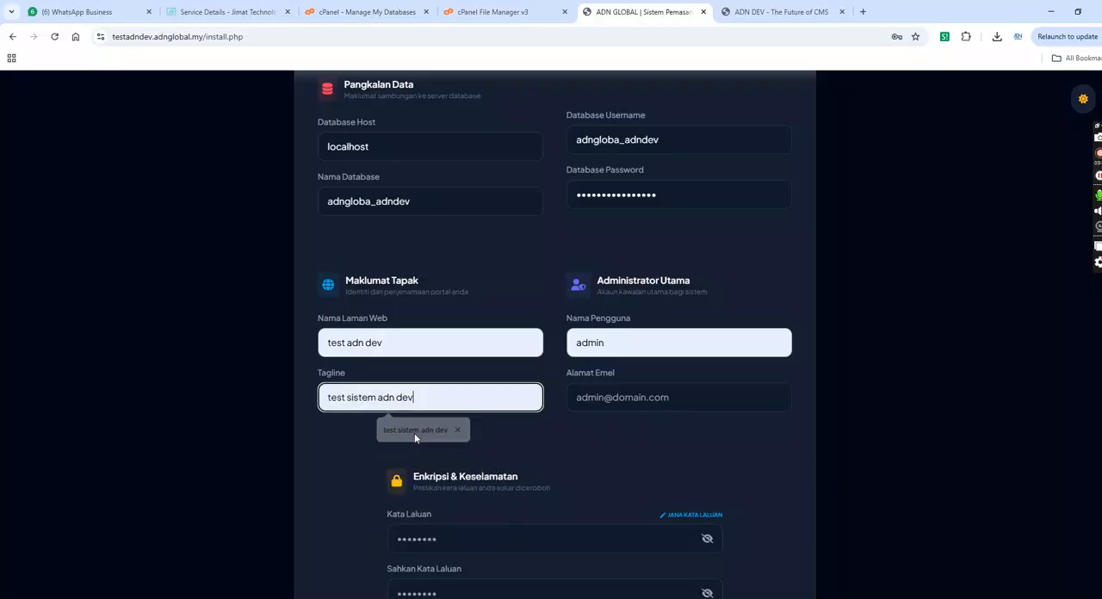
pyautogui.click(620, 398)
pyautogui.click(650, 430)
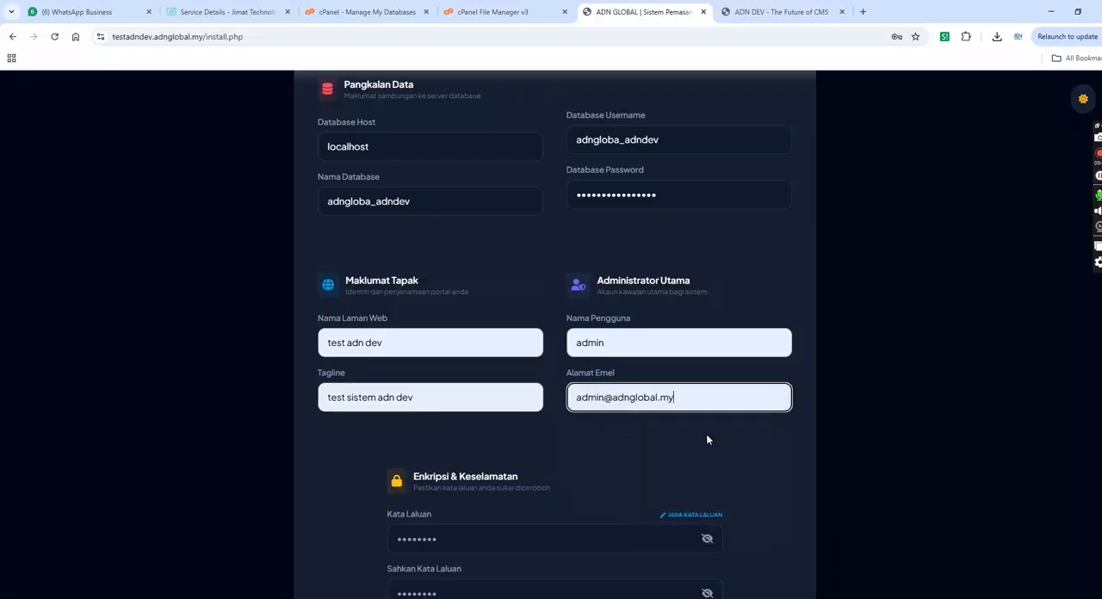
# - Enter the administrator's account password in the installer form and repeat it in the confirmation field
pyautogui.scroll(-2, 469, 343)
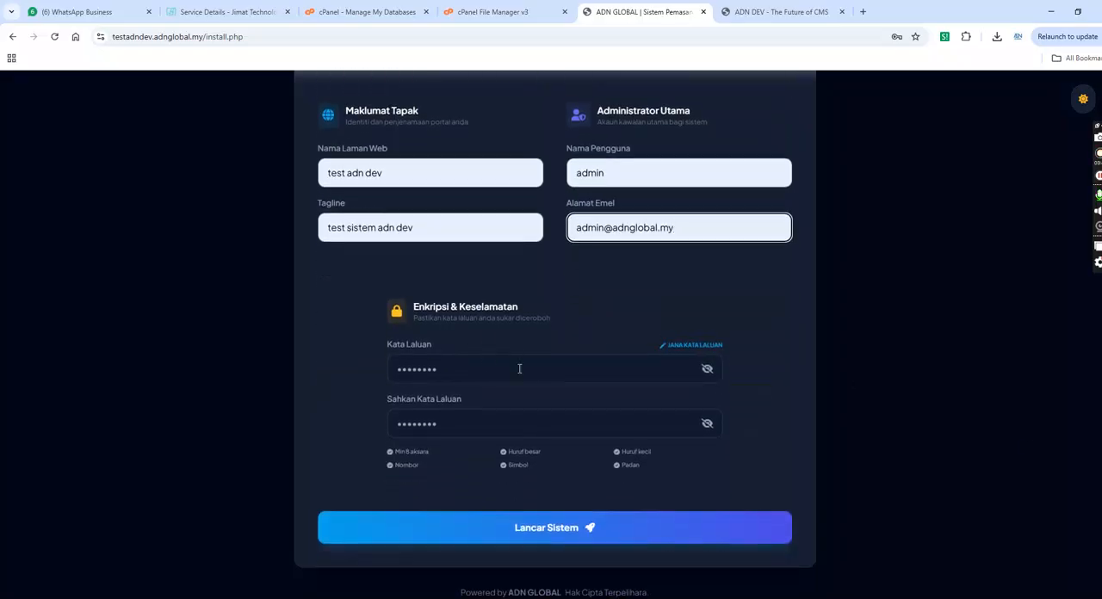
pyautogui.click(507, 368)
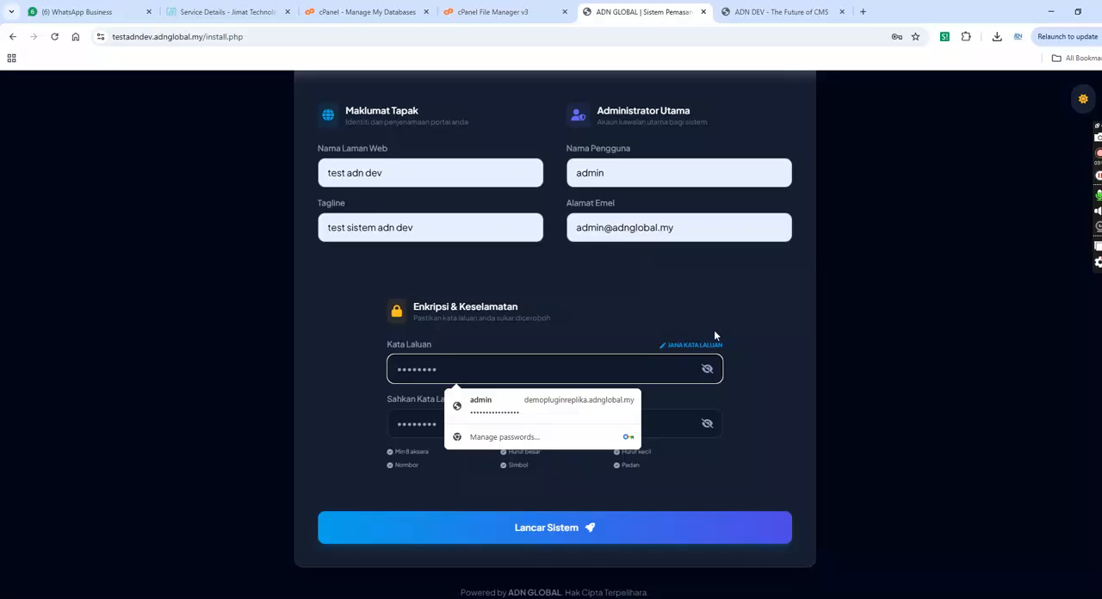
pyautogui.click(718, 320)
pyautogui.click(482, 372)
pyautogui.write('•••••••••')
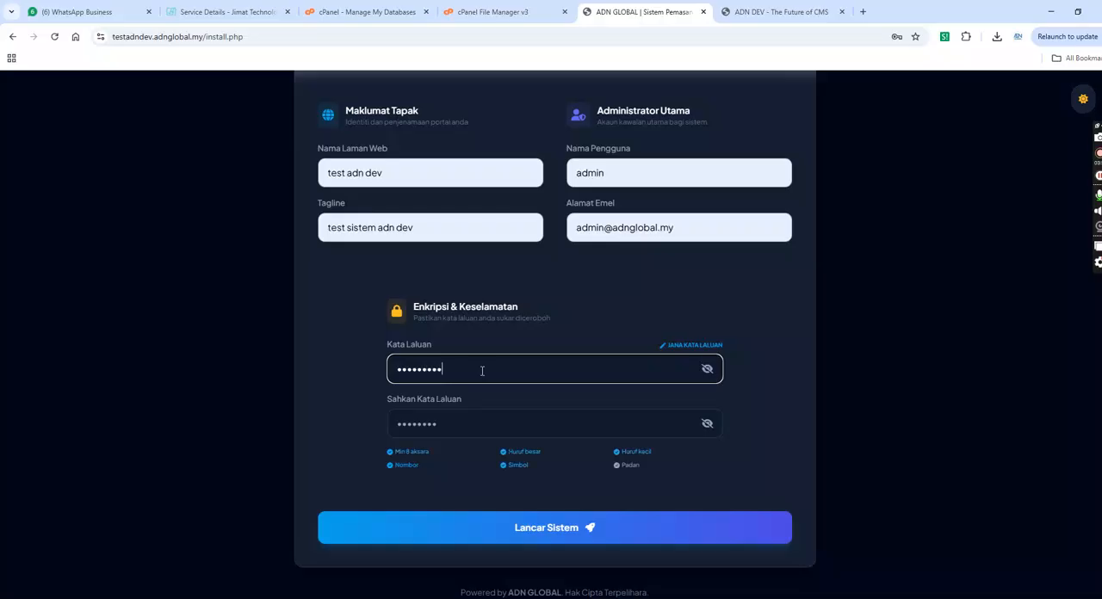
pyautogui.click(469, 430)
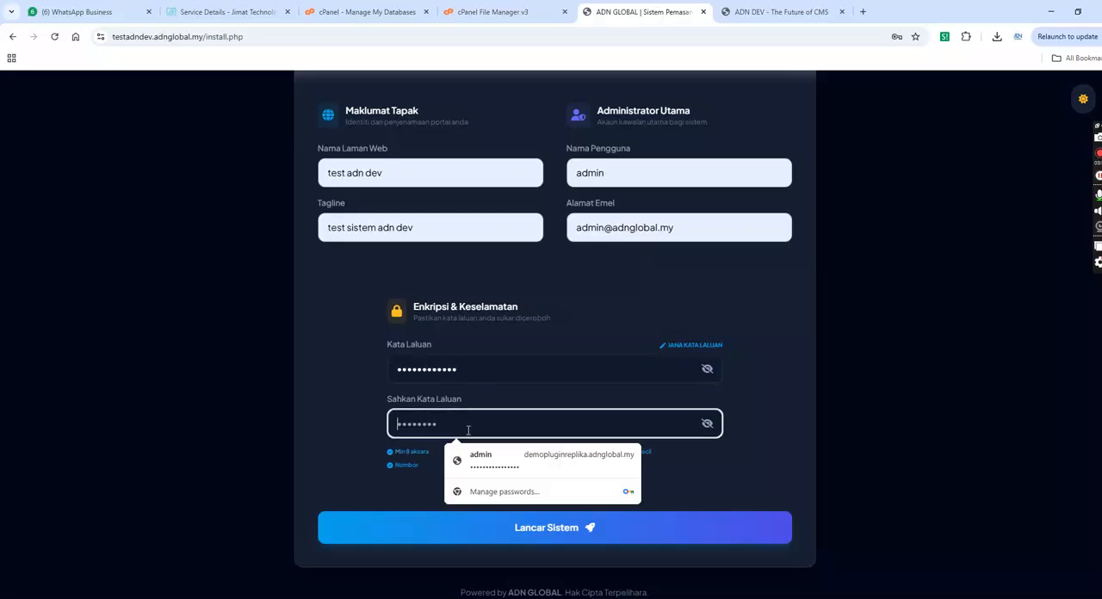
pyautogui.write('••••••••••••')
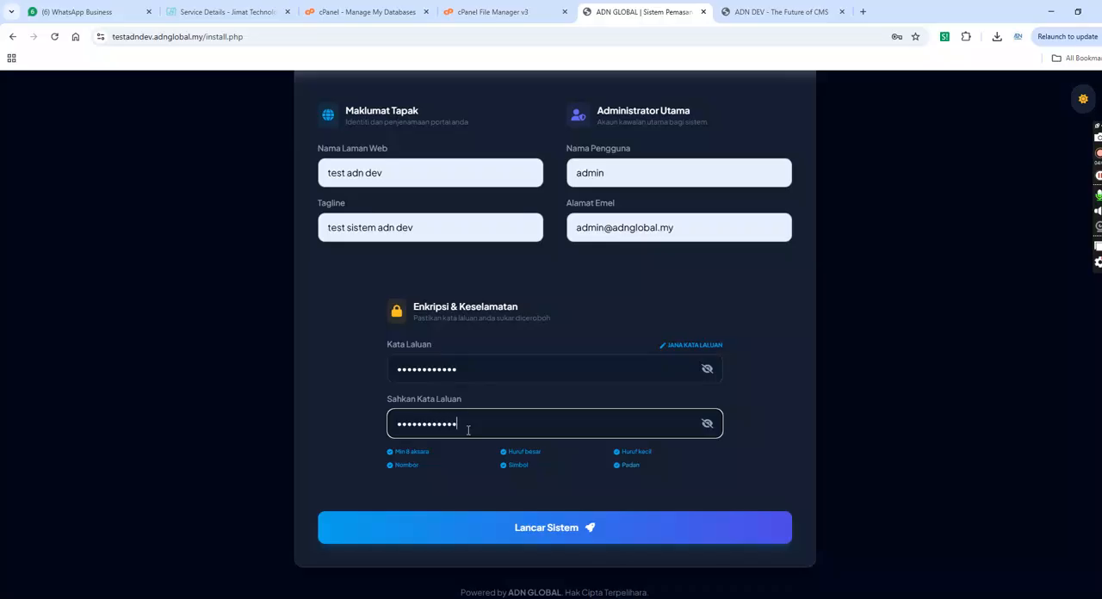
# - Review the completed installer form, launch the installation, and decline saving the password in the browser
pyautogui.scroll(3, 555, 334)
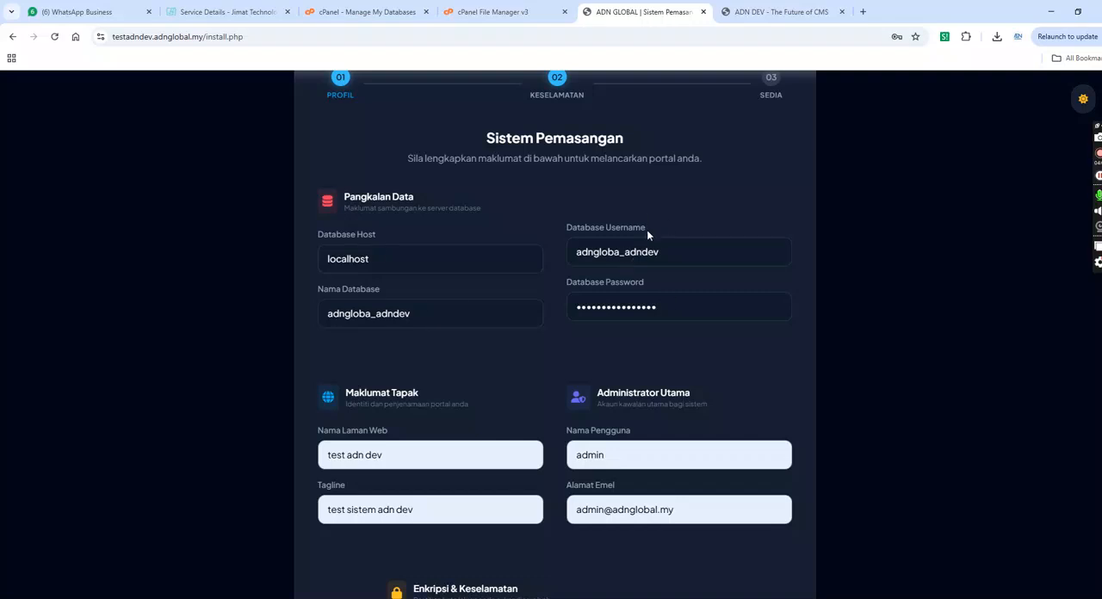
pyautogui.scroll(-3, 684, 249)
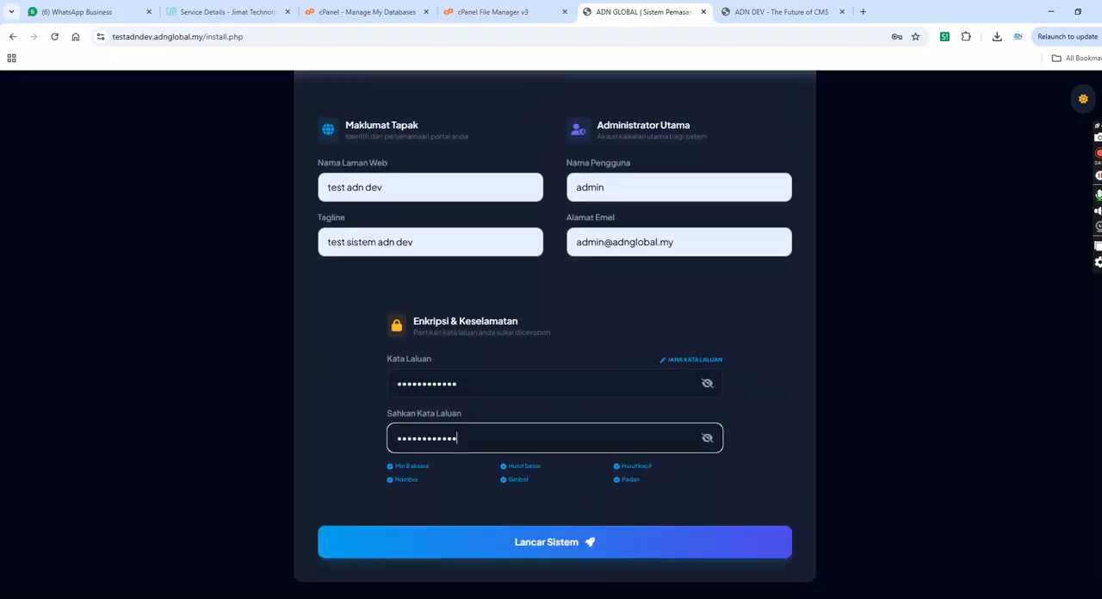
pyautogui.click(539, 533)
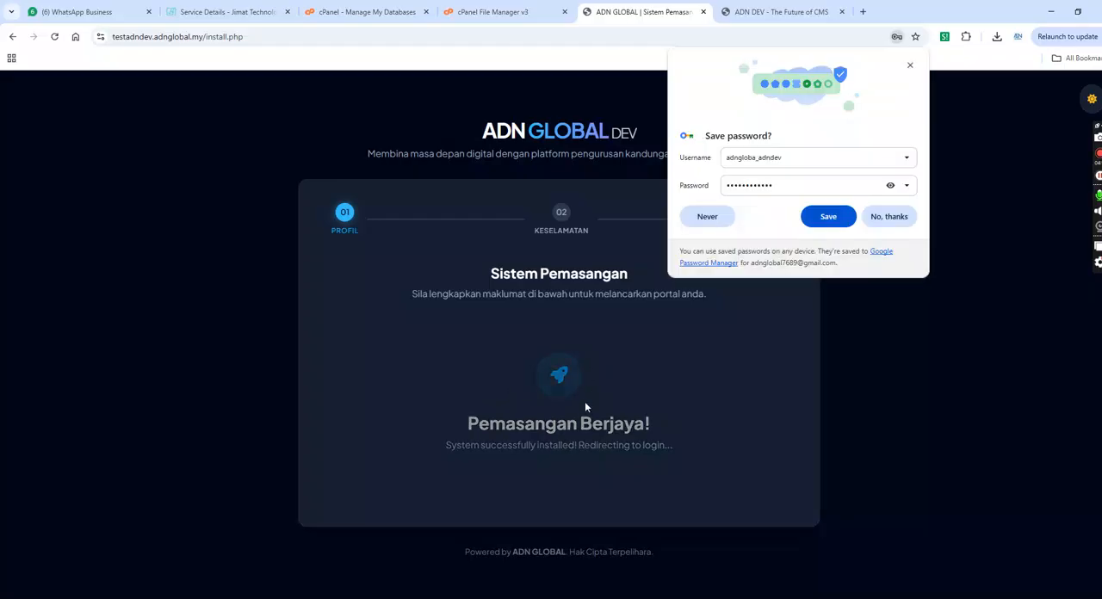
pyautogui.click(888, 216)
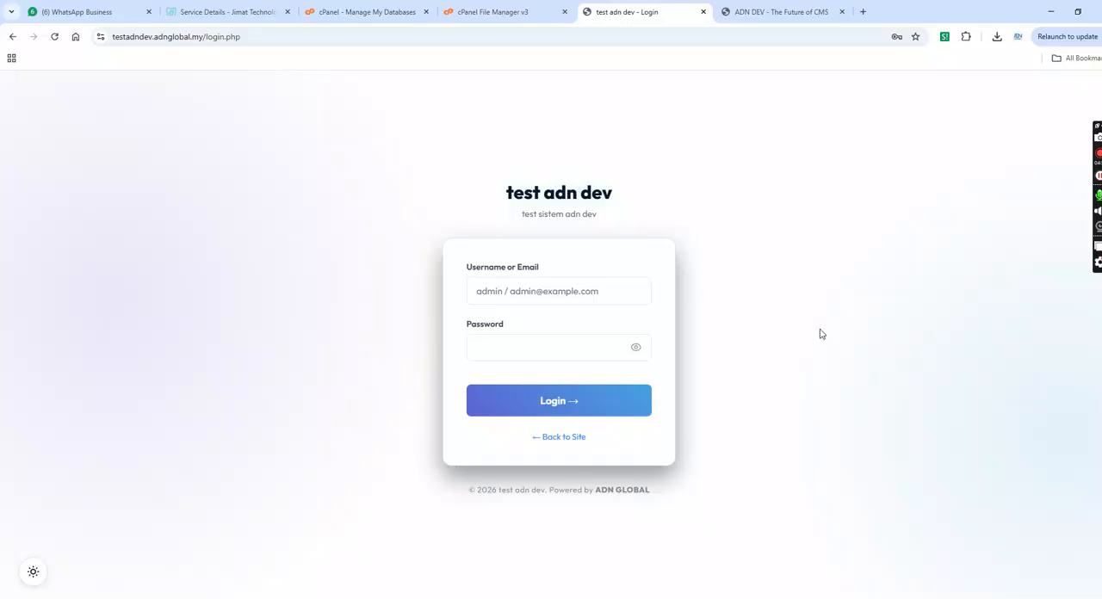
# - Log in to the new site as admin with the account password and decline saving it in the browser
pyautogui.click(528, 289)
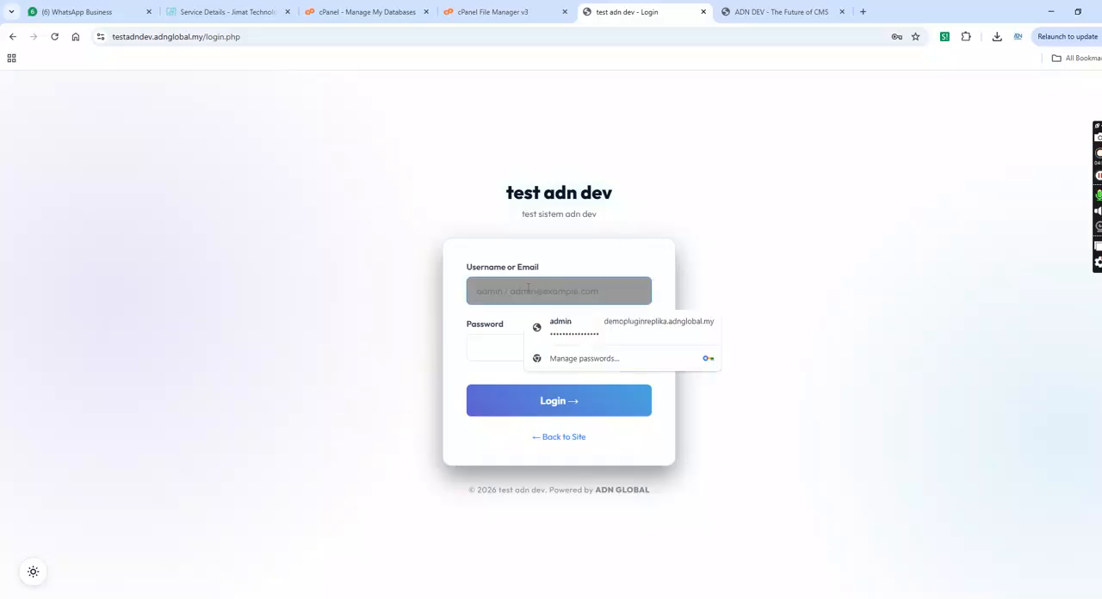
pyautogui.write('admin')
pyautogui.press('Tab')
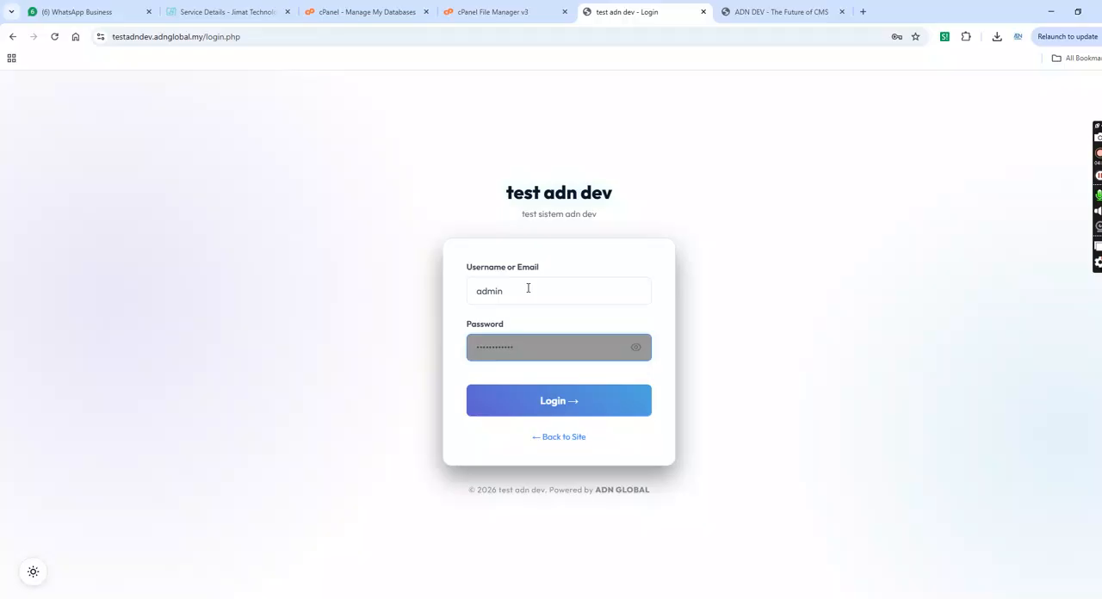
pyautogui.click(555, 406)
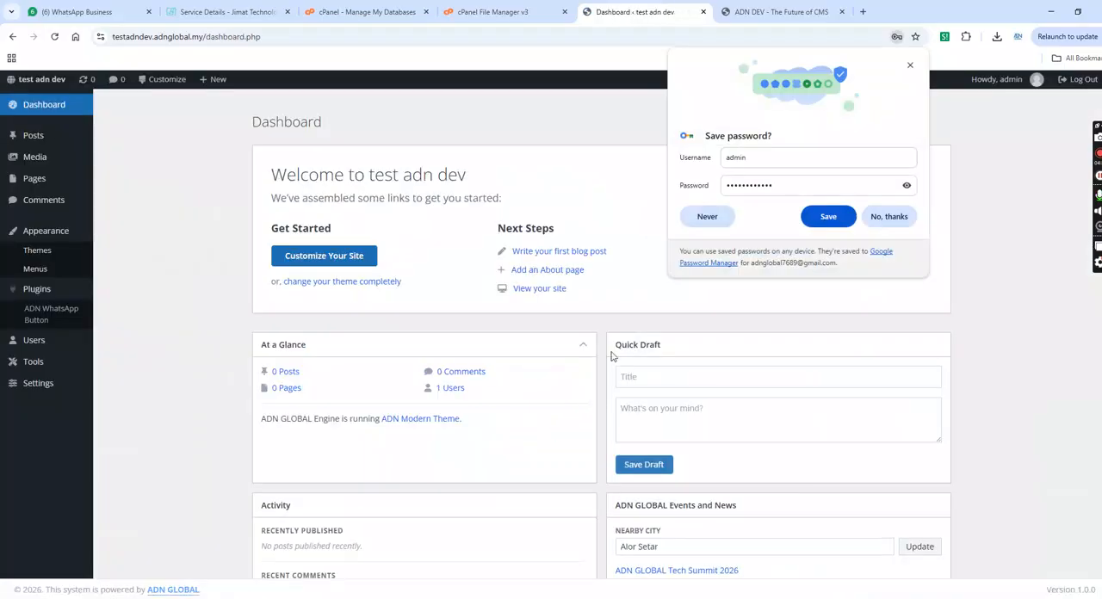
pyautogui.click(894, 220)
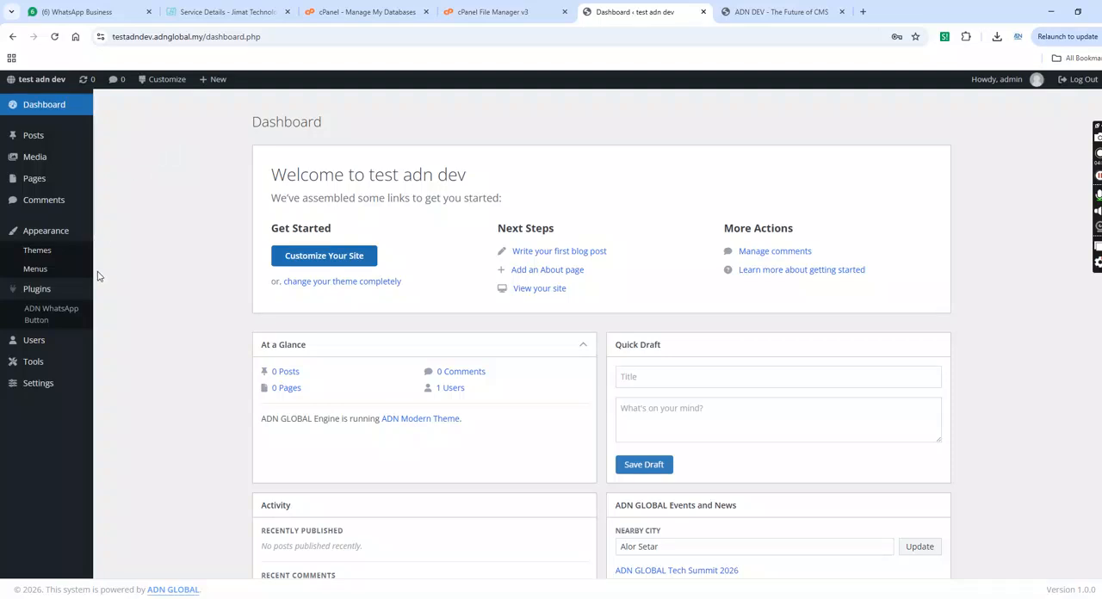